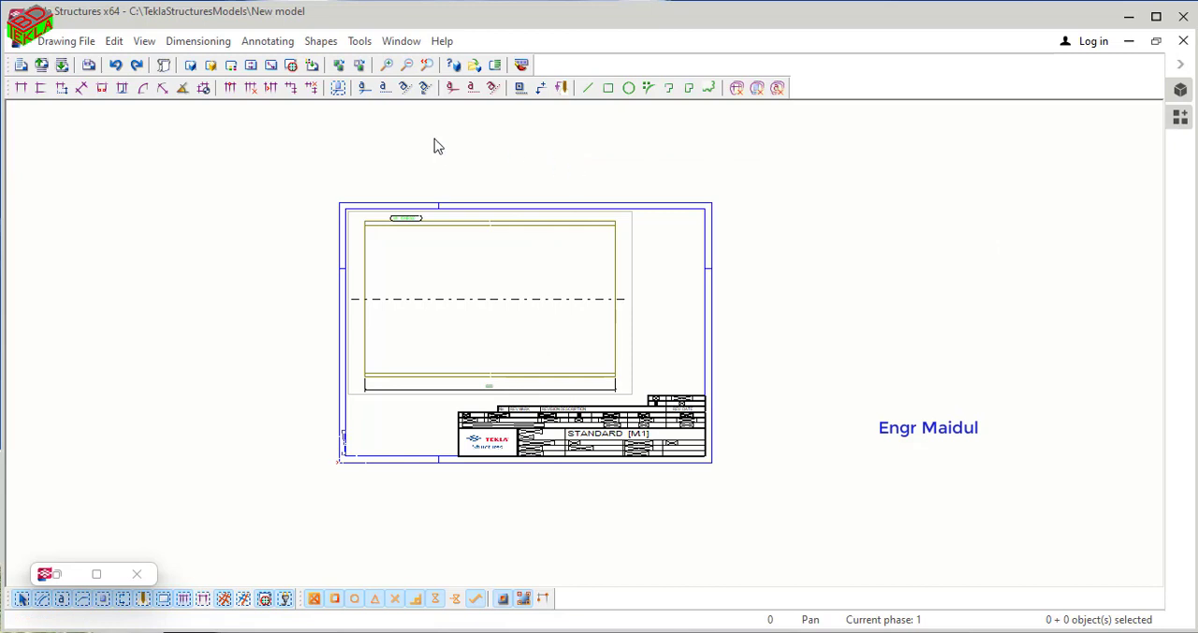
- Close the open drawing without keeping the changes, and reopen the selected beam's drawing from the drawing list
{"action": "left_click", "coordinate": [1181, 40]}
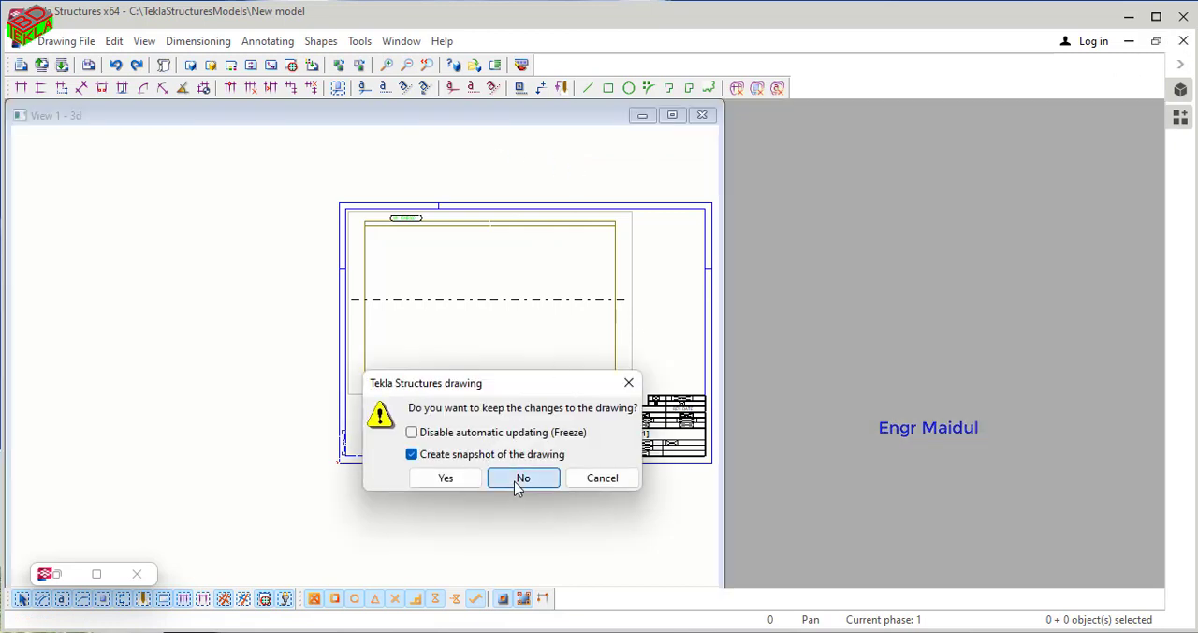
{"action": "left_click", "coordinate": [516, 481]}
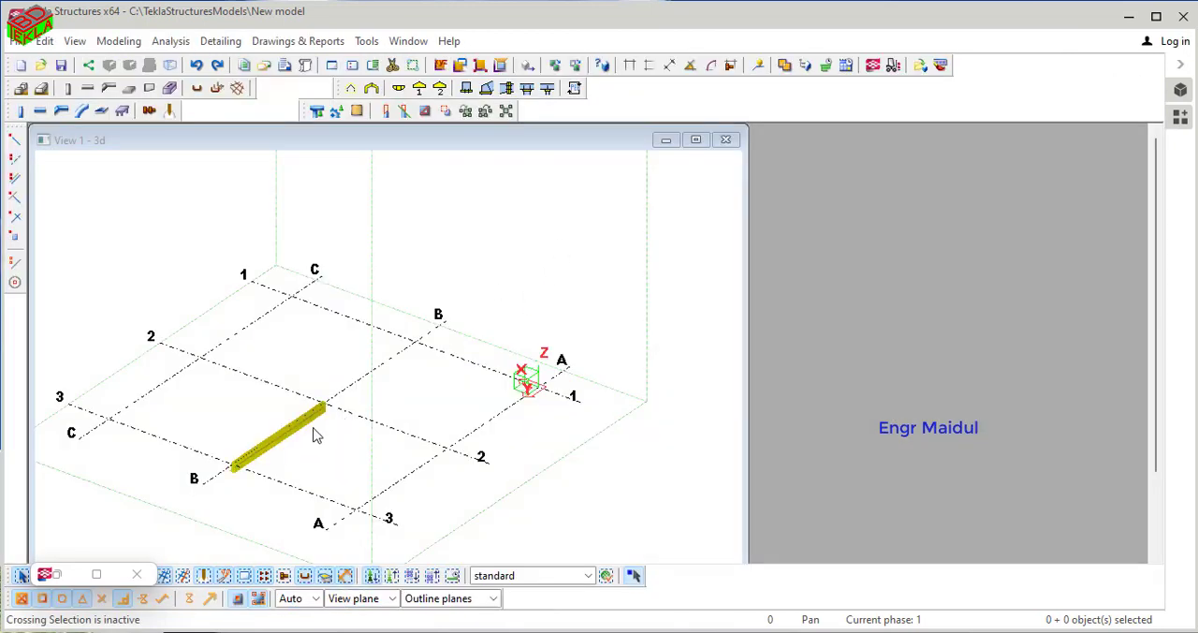
{"action": "left_click", "coordinate": [287, 440]}
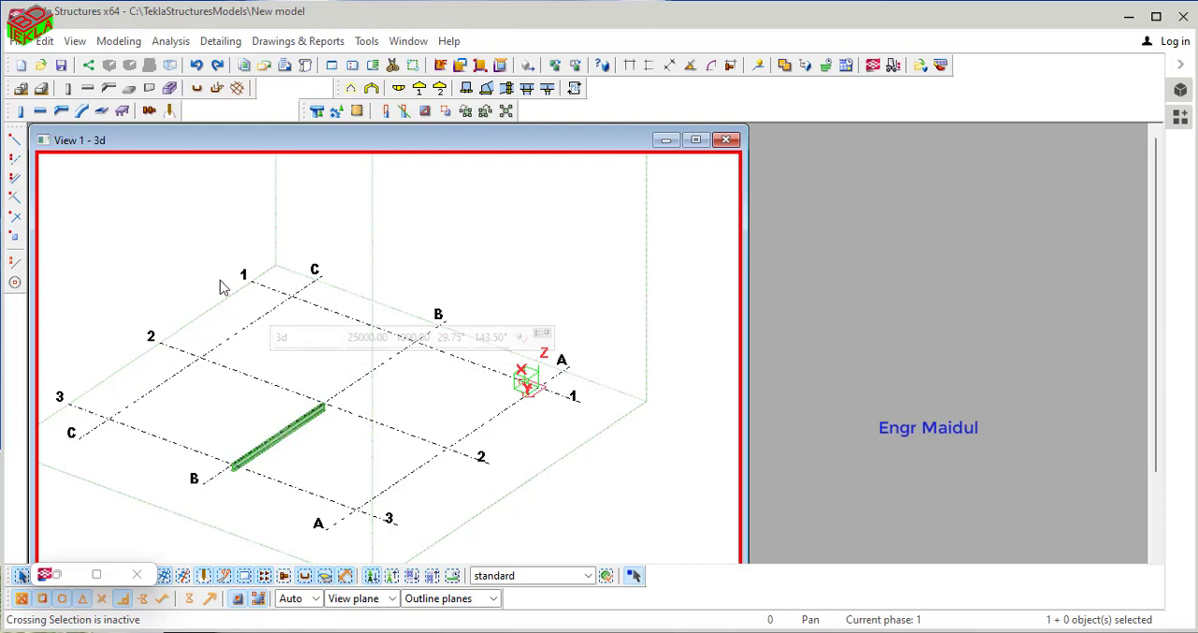
{"action": "left_click", "coordinate": [309, 41]}
{"action": "left_click", "coordinate": [314, 86]}
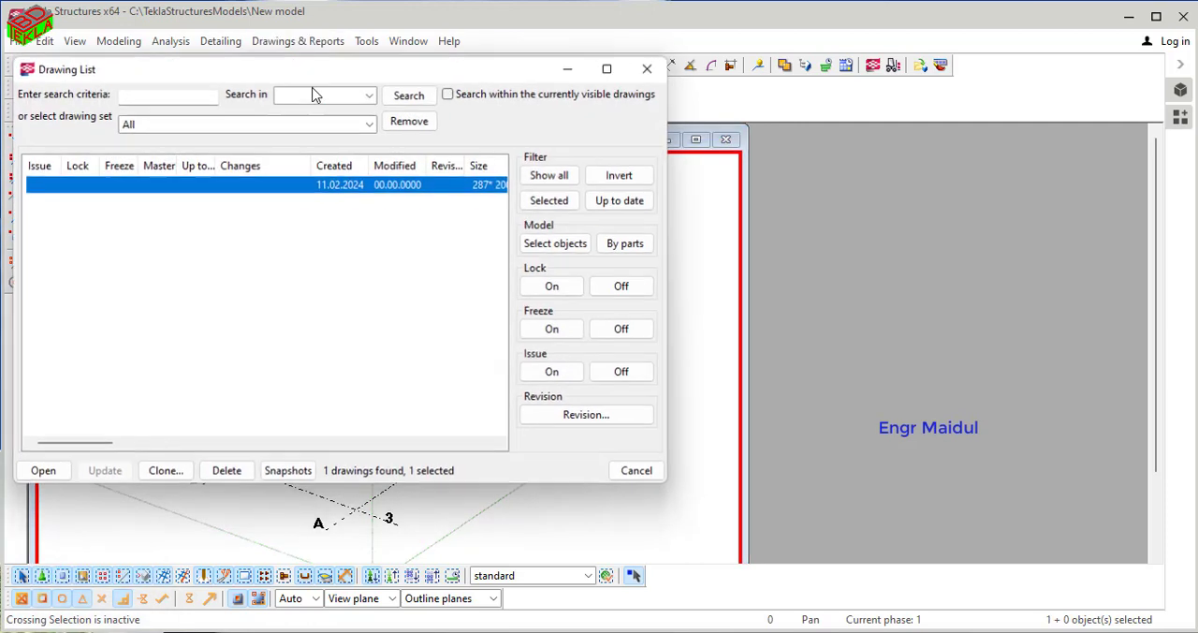
{"action": "double_click", "coordinate": [341, 186]}
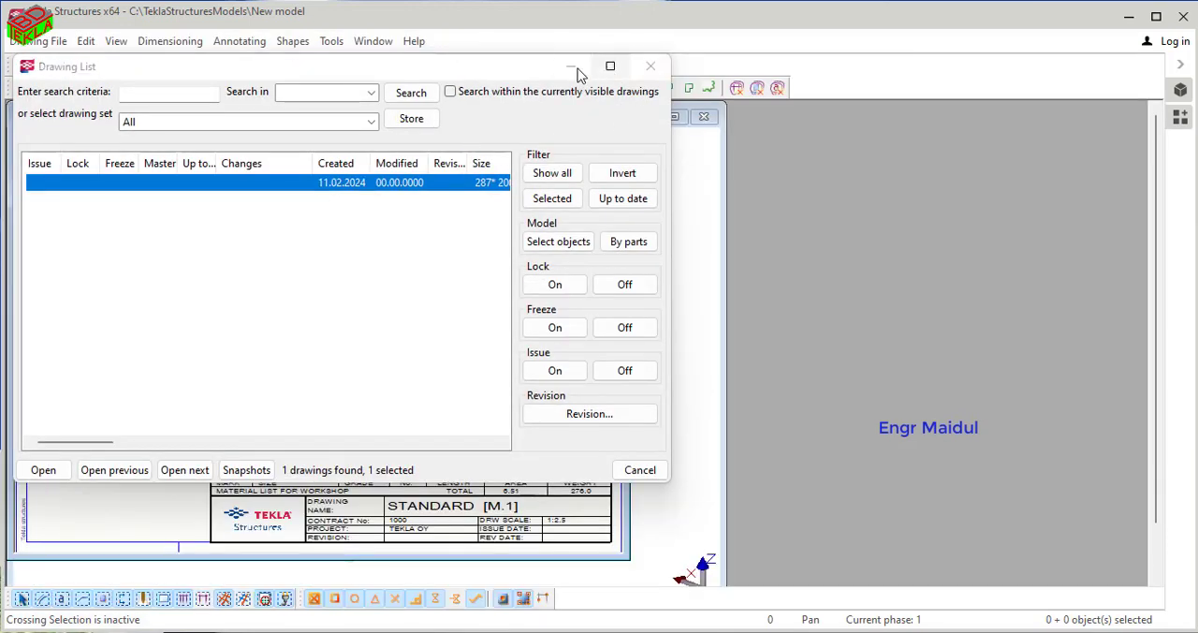
{"action": "left_click", "coordinate": [577, 117]}
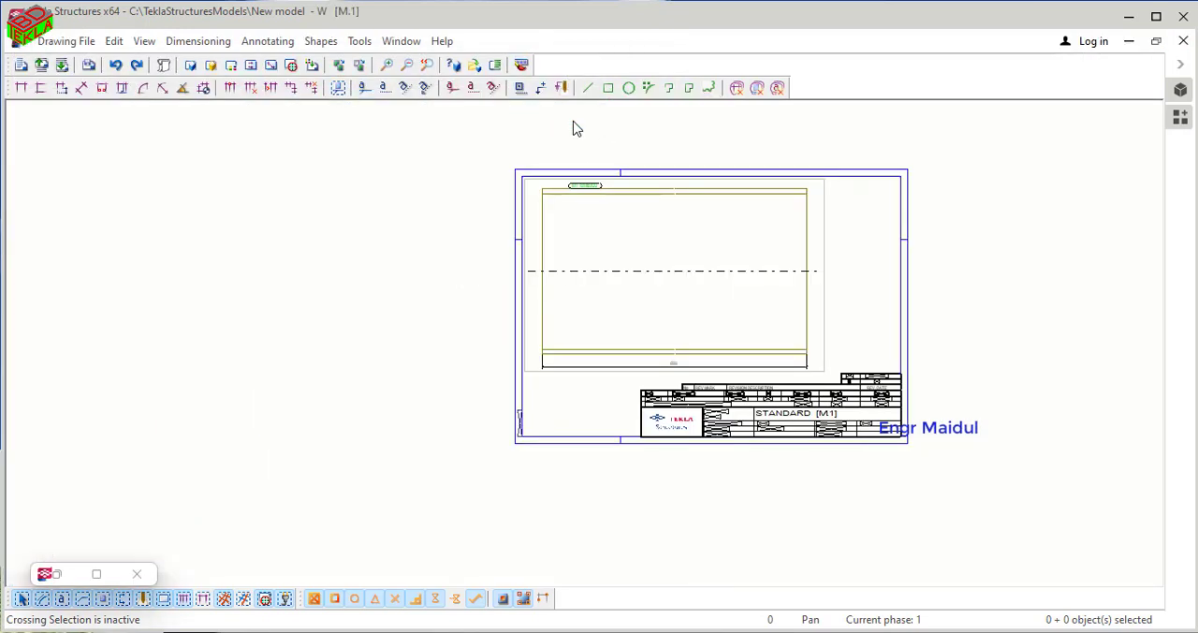
- Draw a roughly square rectangle just outside the right edge of the drawing sheet
{"action": "mouse_move", "coordinate": [789, 269]}
{"action": "middle_mouse_down"}
{"action": "mouse_move", "coordinate": [695, 311]}
{"action": "mouse_move", "coordinate": [610, 316]}
{"action": "middle_mouse_up"}
{"action": "scroll", "coordinate": [610, 327], "scroll_direction": "down", "scroll_amount": 1}
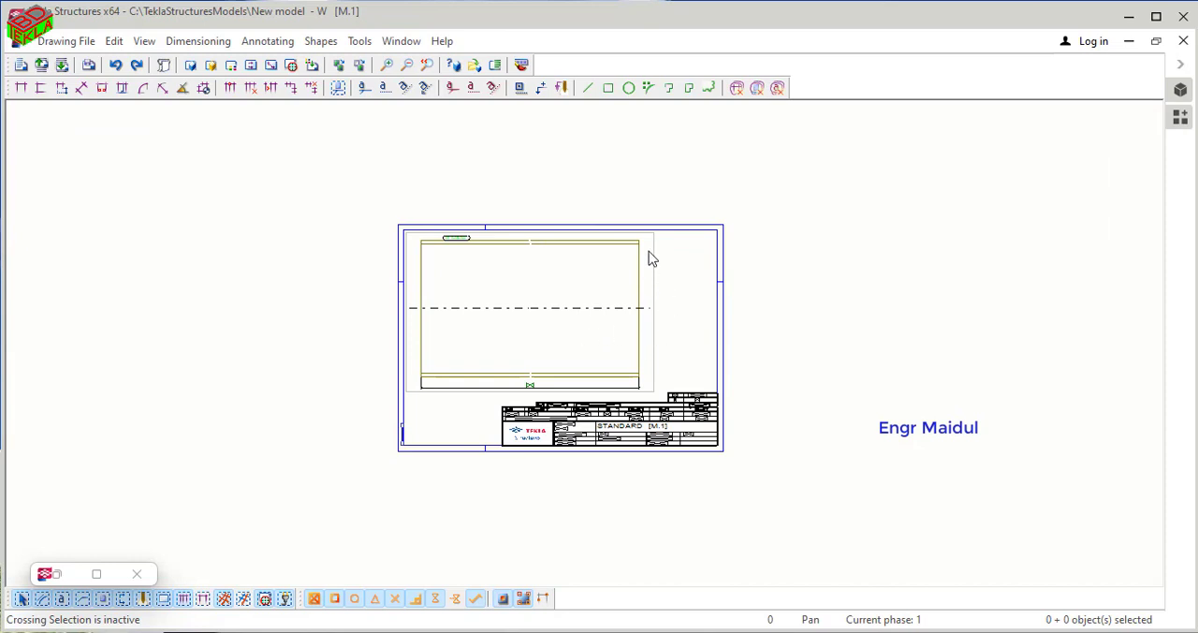
{"action": "left_click", "coordinate": [608, 88]}
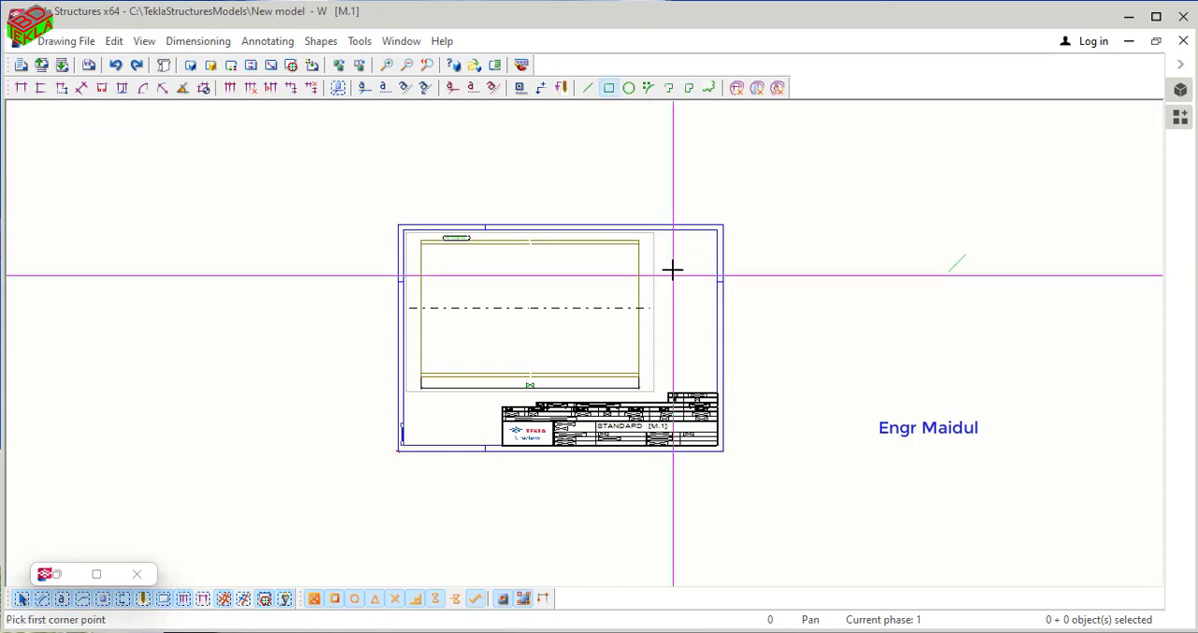
{"action": "left_click", "coordinate": [740, 235]}
{"action": "left_click", "coordinate": [838, 329]}
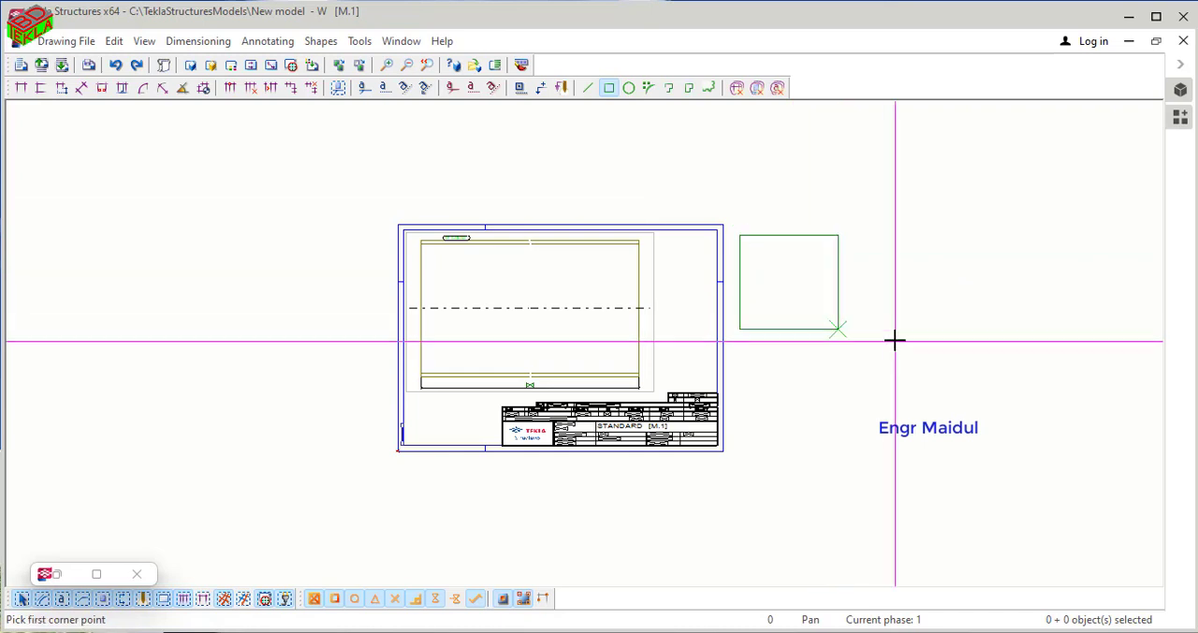
{"action": "right_click", "coordinate": [546, 157]}
{"action": "left_click", "coordinate": [565, 165]}
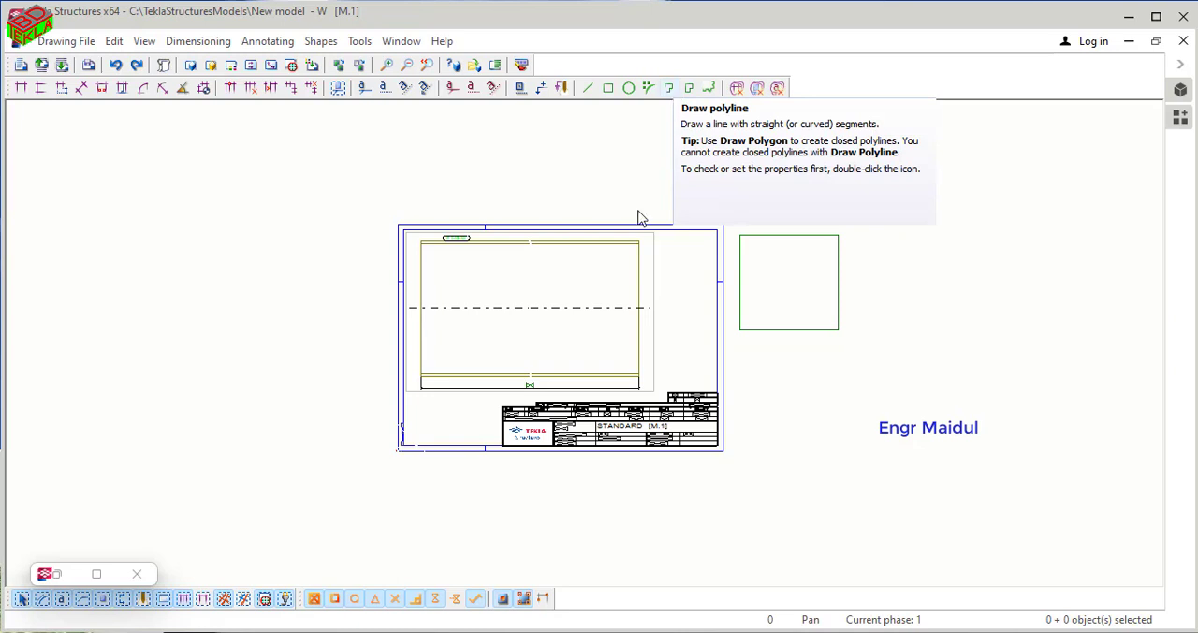
- Draw a straight line above the sheet, sloping down to the right towards the sheet's upper-right corner
{"action": "left_click", "coordinate": [590, 90]}
{"action": "left_click", "coordinate": [598, 172]}
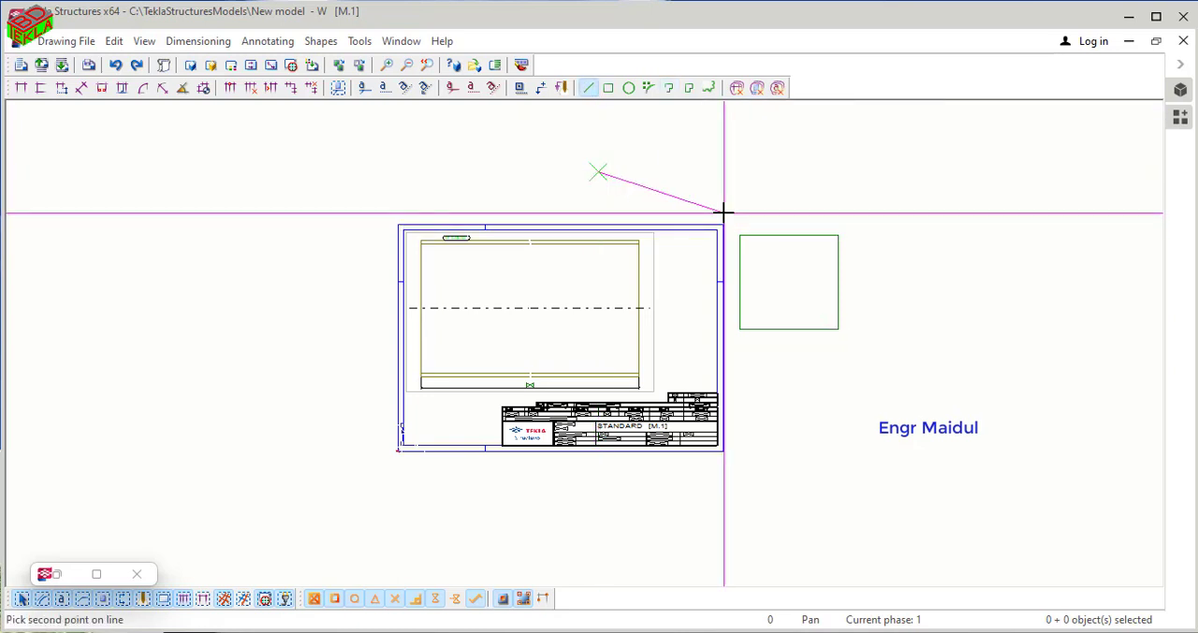
{"action": "left_click", "coordinate": [723, 211]}
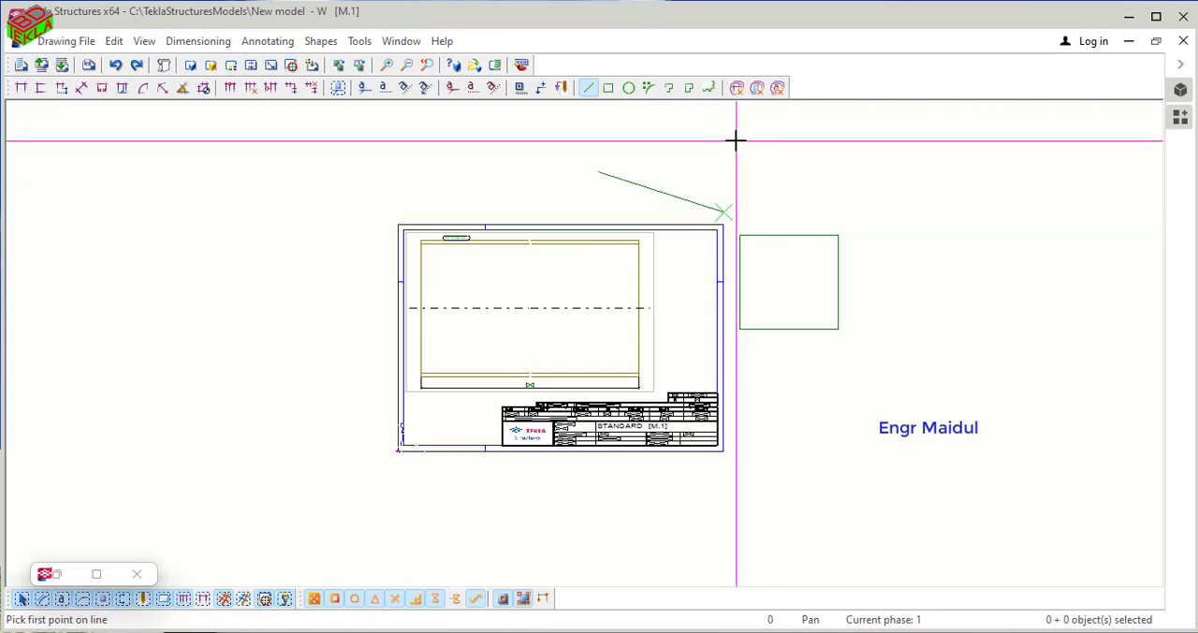
{"action": "right_click", "coordinate": [556, 177]}
{"action": "left_click", "coordinate": [625, 180]}
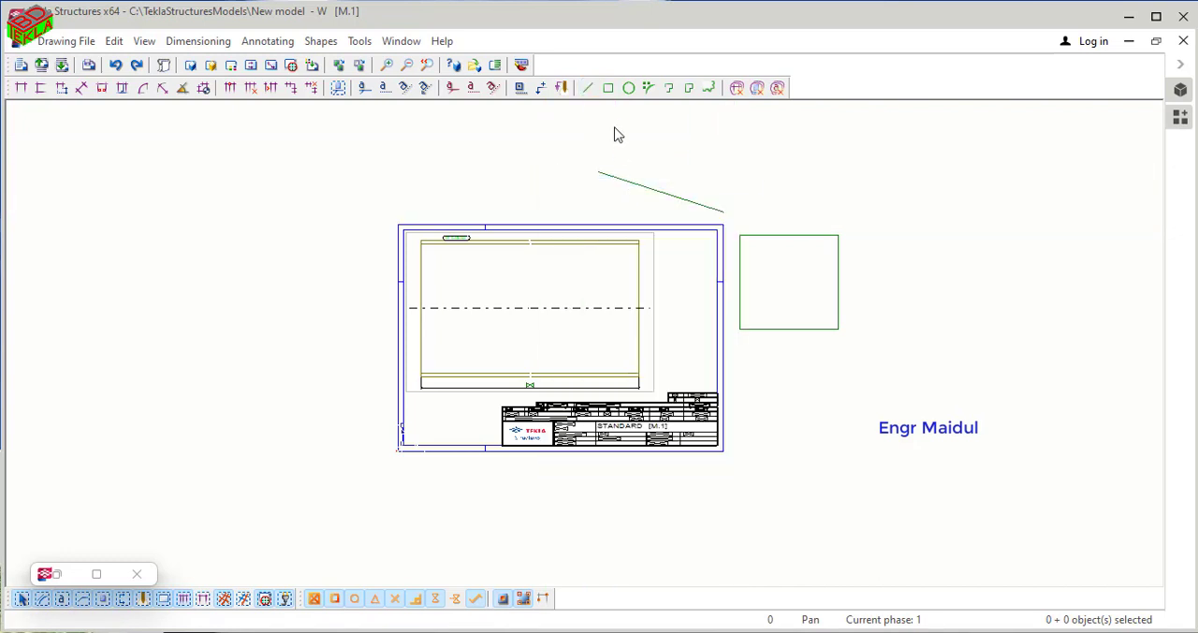
- Draw a smaller, wider rectangle above the sheet's upper-right corner, overlapping the end of the sloping line
{"action": "left_click", "coordinate": [606, 88]}
{"action": "left_click", "coordinate": [673, 154]}
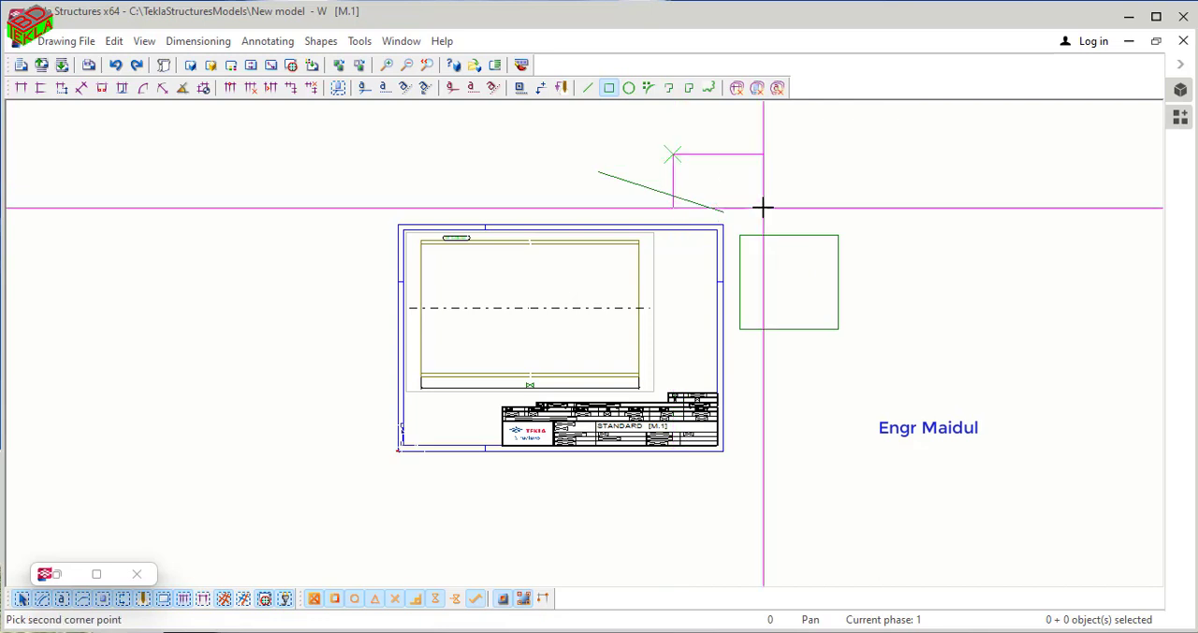
{"action": "left_click", "coordinate": [763, 208]}
- Draw a circle above the middle of the sheet's upper edge, reaching down to about that edge
{"action": "left_click", "coordinate": [629, 88]}
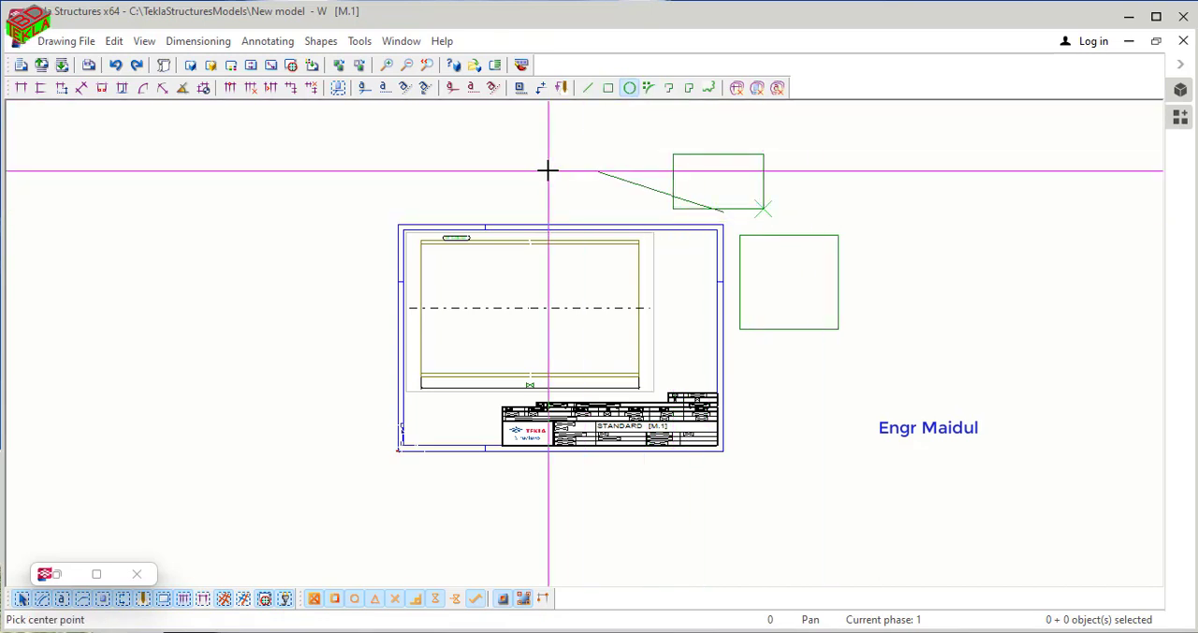
{"action": "left_click", "coordinate": [549, 171]}
{"action": "left_click", "coordinate": [578, 218]}
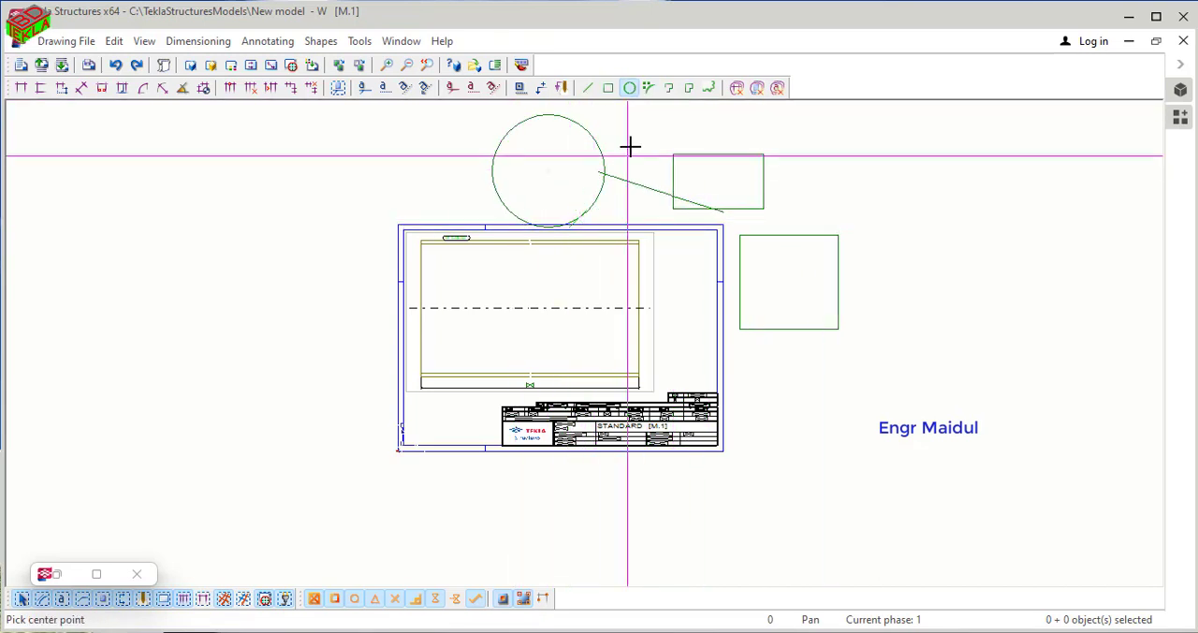
- Draw a three-point arc curving from above the sheet, down across its upper-right corner, and up beyond its right edge
{"action": "left_click", "coordinate": [649, 88]}
{"action": "left_click", "coordinate": [641, 151]}
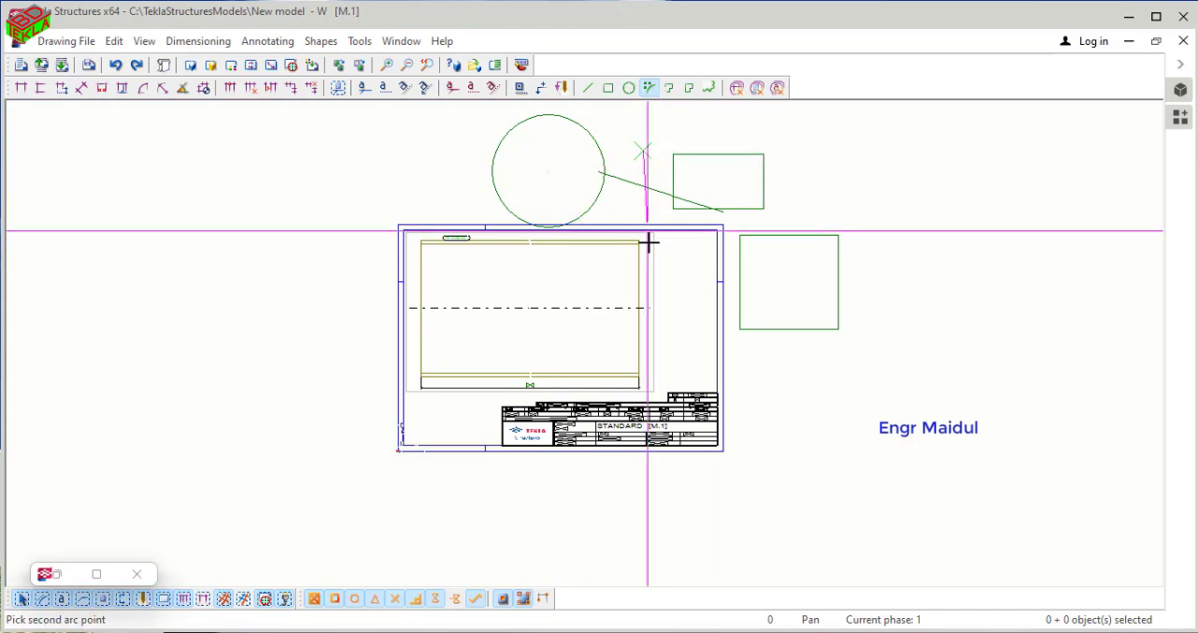
{"action": "left_click", "coordinate": [669, 262]}
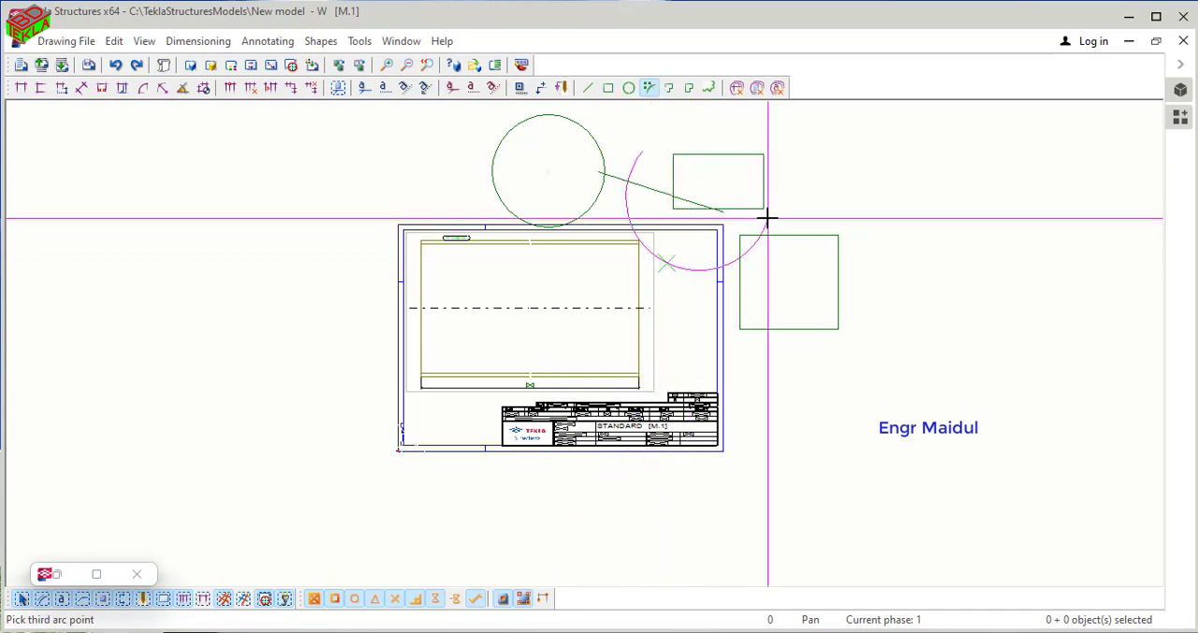
{"action": "left_click", "coordinate": [768, 220]}
{"action": "right_click", "coordinate": [805, 170]}
{"action": "left_click", "coordinate": [817, 185]}
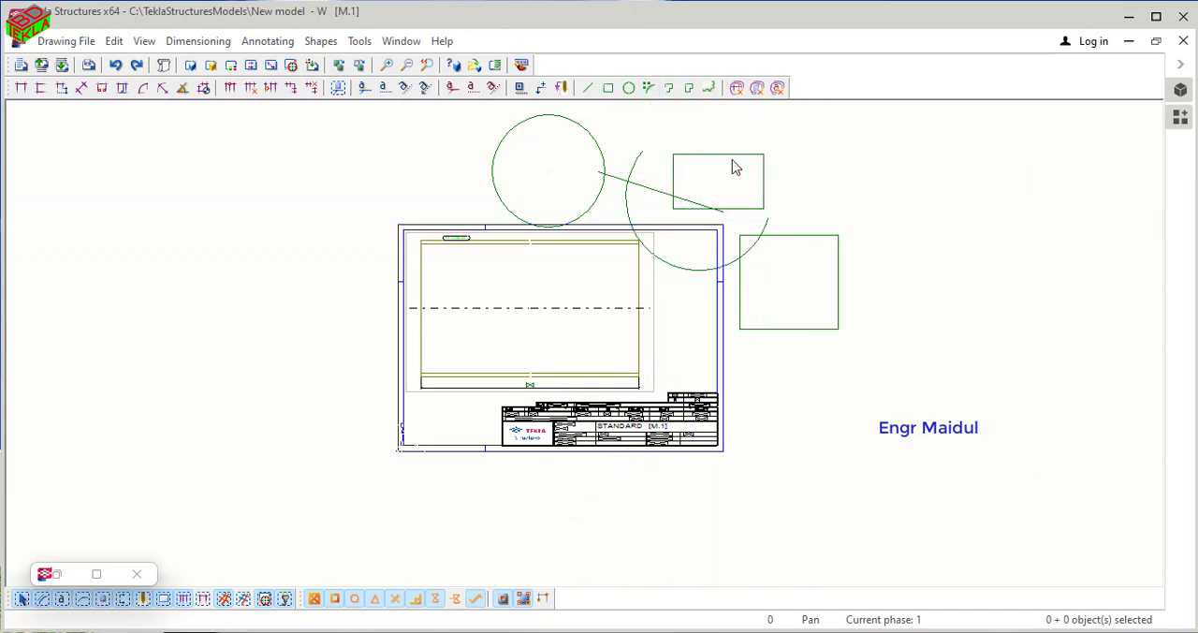
{"action": "left_click", "coordinate": [670, 90]}
{"action": "left_click", "coordinate": [327, 175]}
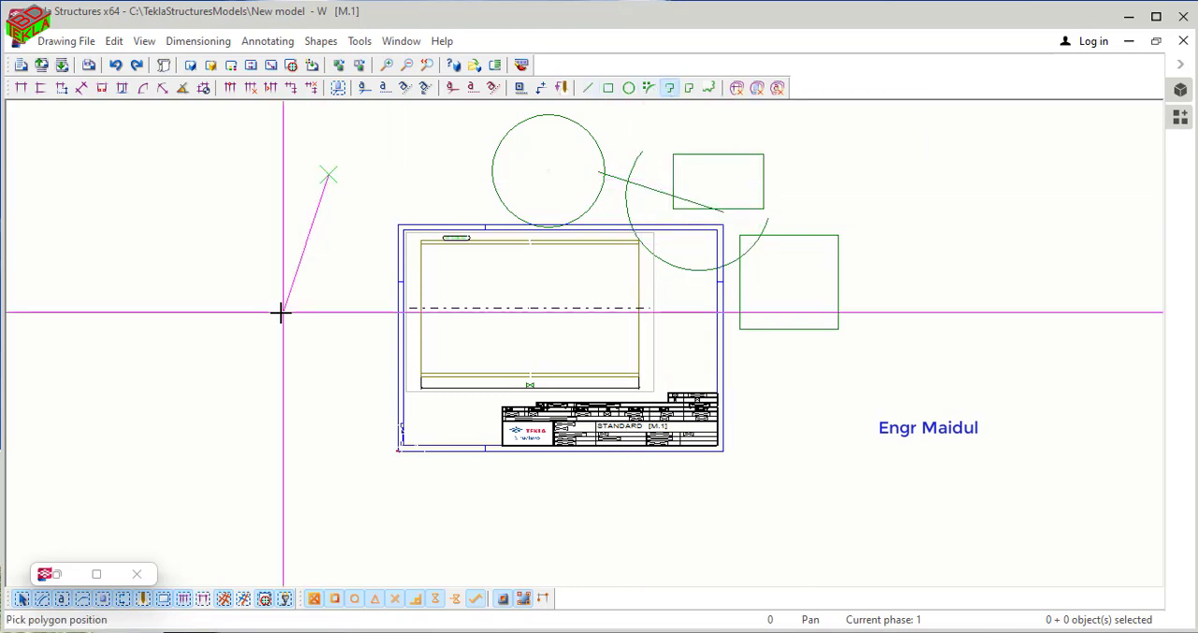
{"action": "left_click", "coordinate": [280, 313]}
{"action": "left_click", "coordinate": [401, 330]}
{"action": "left_click", "coordinate": [377, 179]}
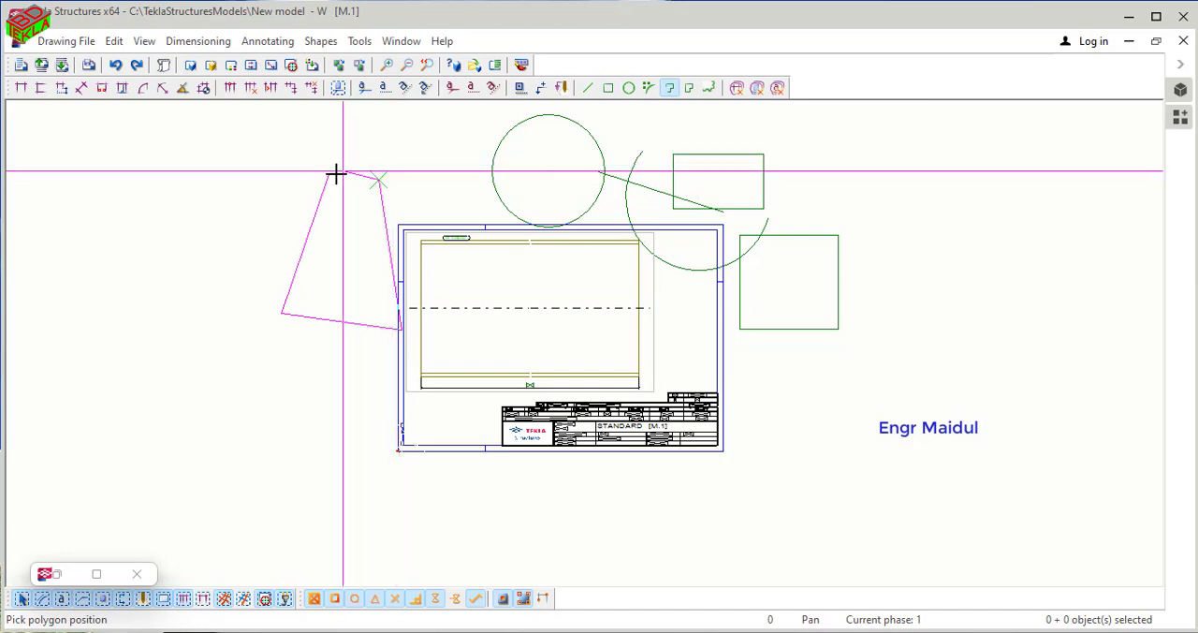
{"action": "right_click", "coordinate": [288, 176]}
{"action": "left_click", "coordinate": [301, 180]}
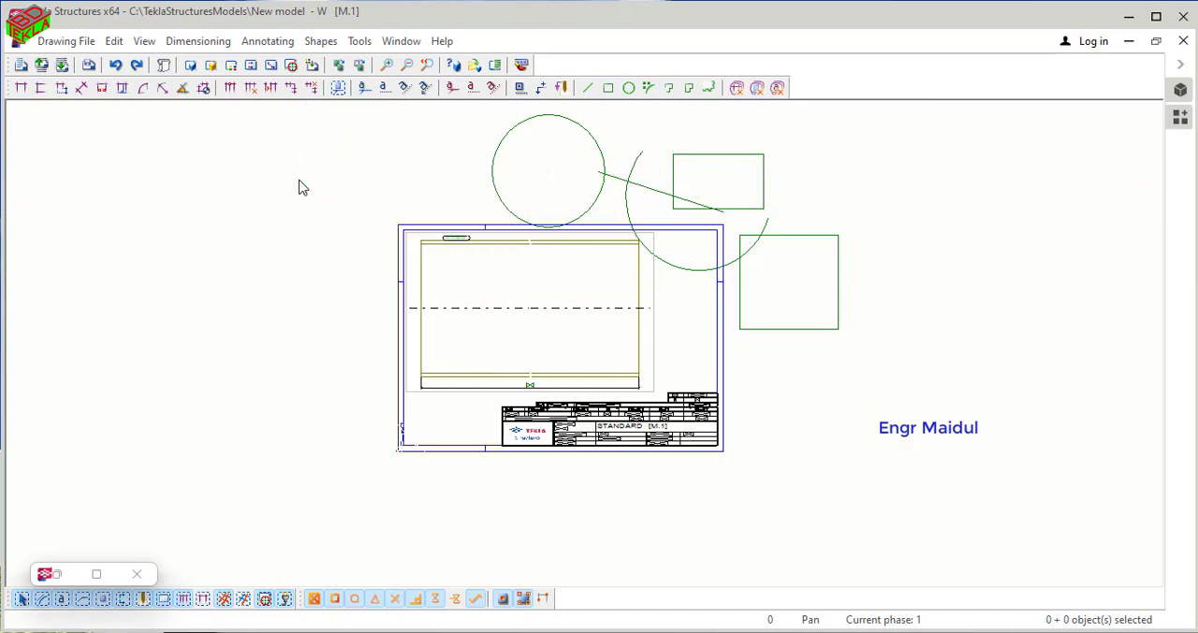
{"action": "left_click", "coordinate": [669, 88]}
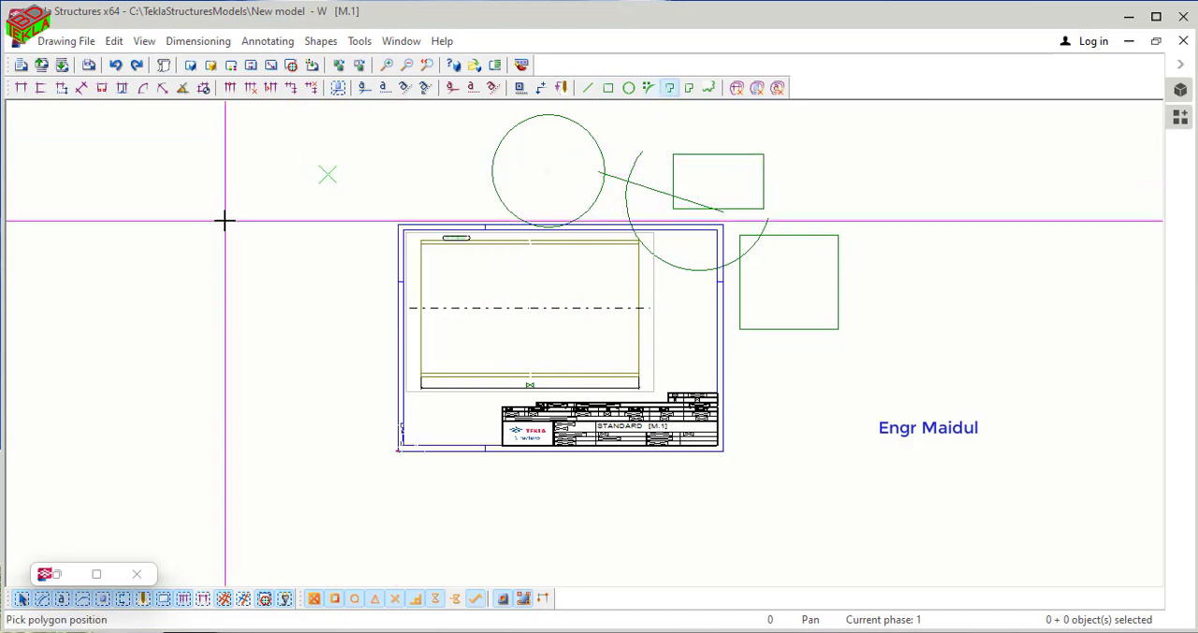
{"action": "left_click", "coordinate": [225, 221]}
{"action": "left_click", "coordinate": [218, 319]}
{"action": "left_click", "coordinate": [386, 340]}
{"action": "left_click", "coordinate": [365, 216]}
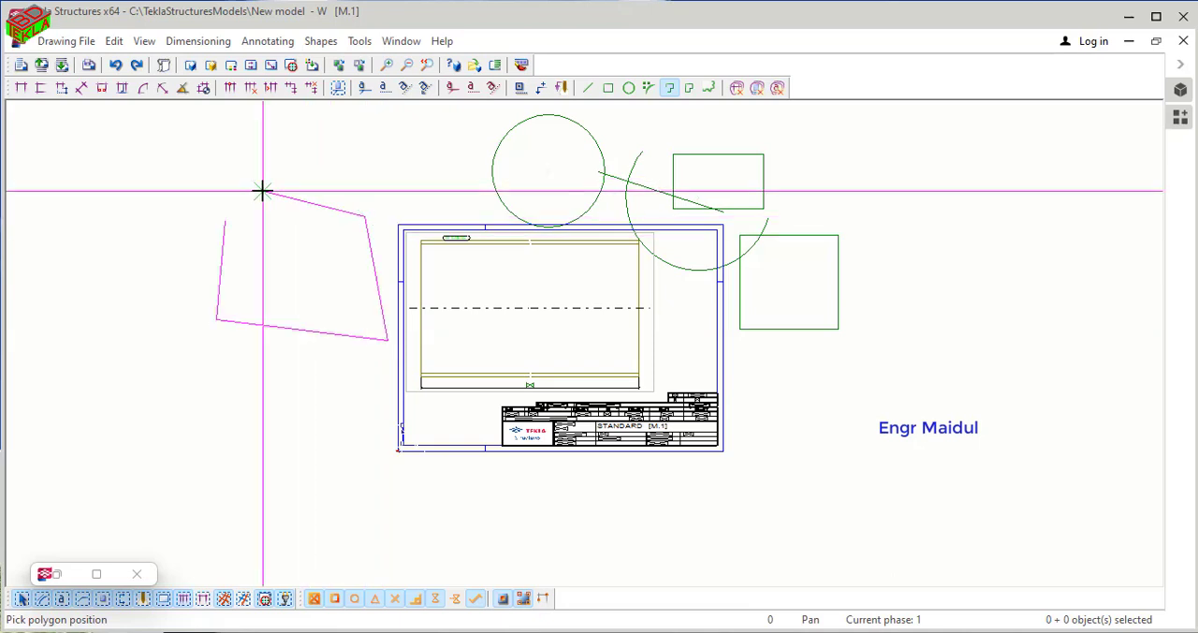
{"action": "left_click", "coordinate": [262, 191]}
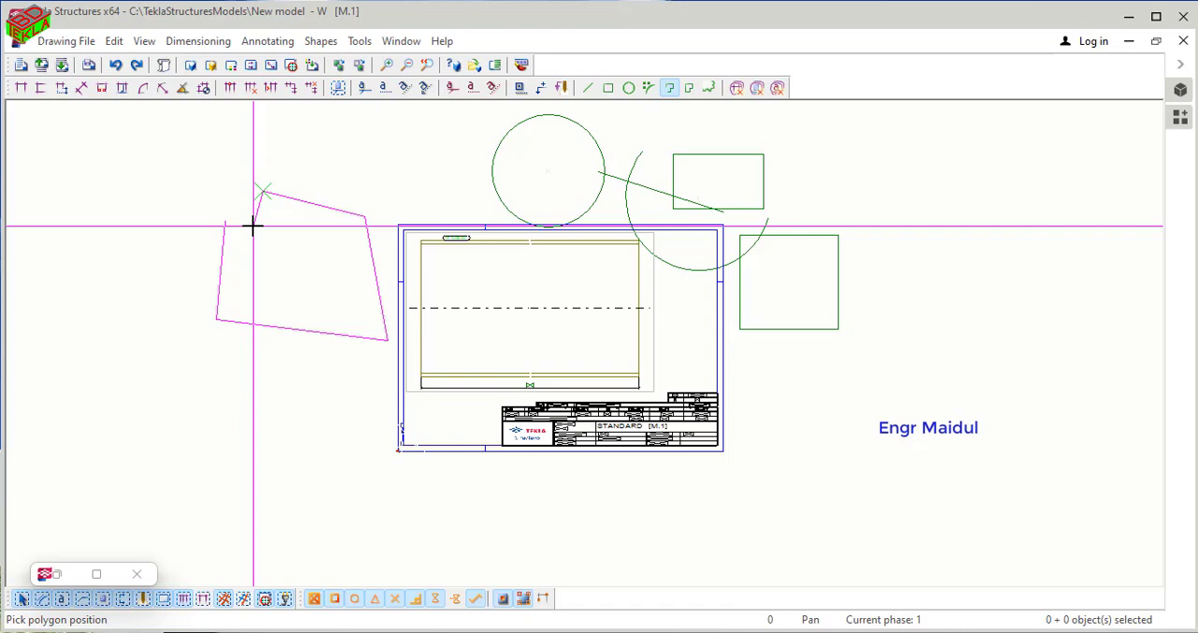
{"action": "type", "text": "5"}
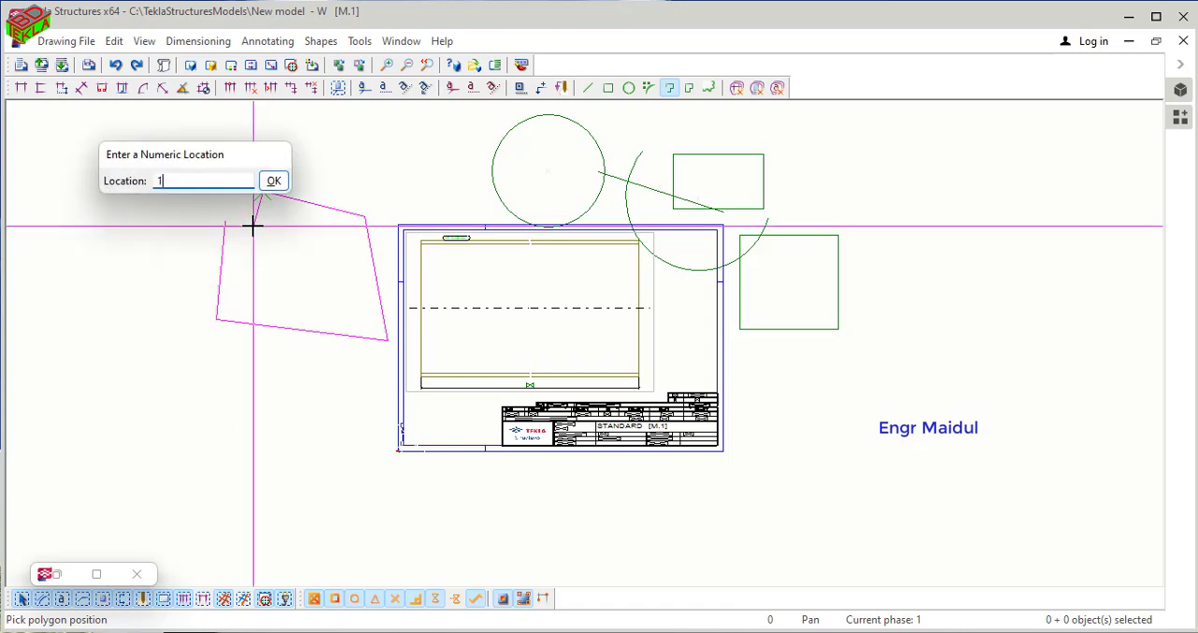
{"action": "key", "text": "Return"}
{"action": "right_click", "coordinate": [218, 221]}
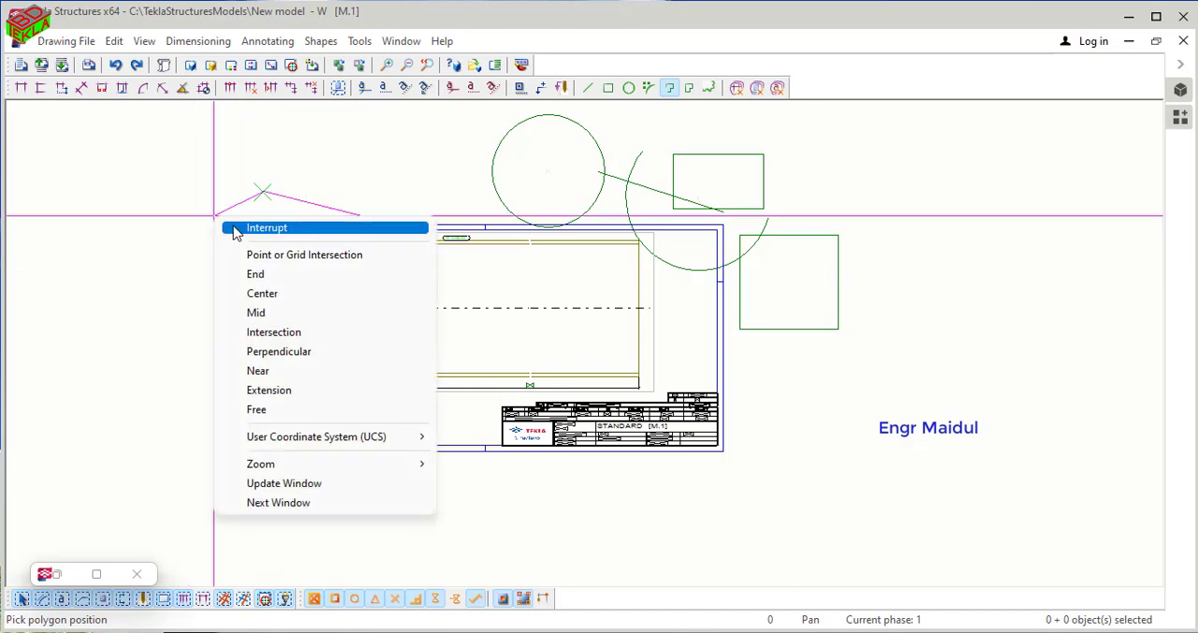
{"action": "left_click", "coordinate": [239, 229]}
- Draw an open V-shaped polyline through three points to the left of the sheet, ending above the sheet's upper-left corner
{"action": "left_click", "coordinate": [670, 87]}
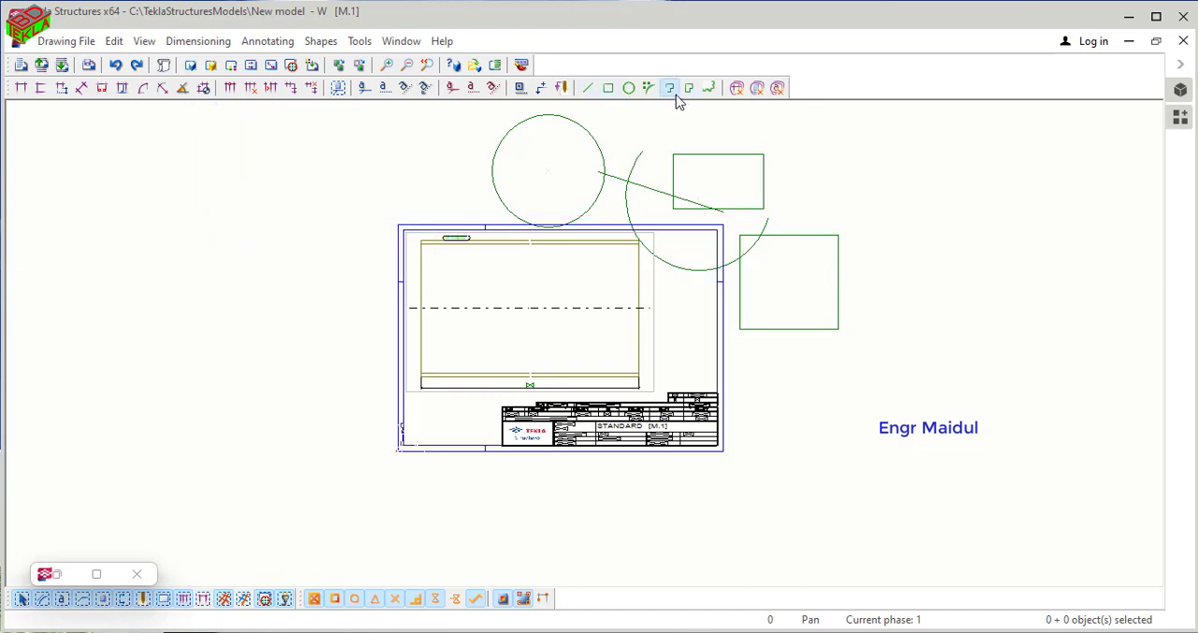
{"action": "left_click", "coordinate": [314, 180]}
{"action": "left_click", "coordinate": [269, 302]}
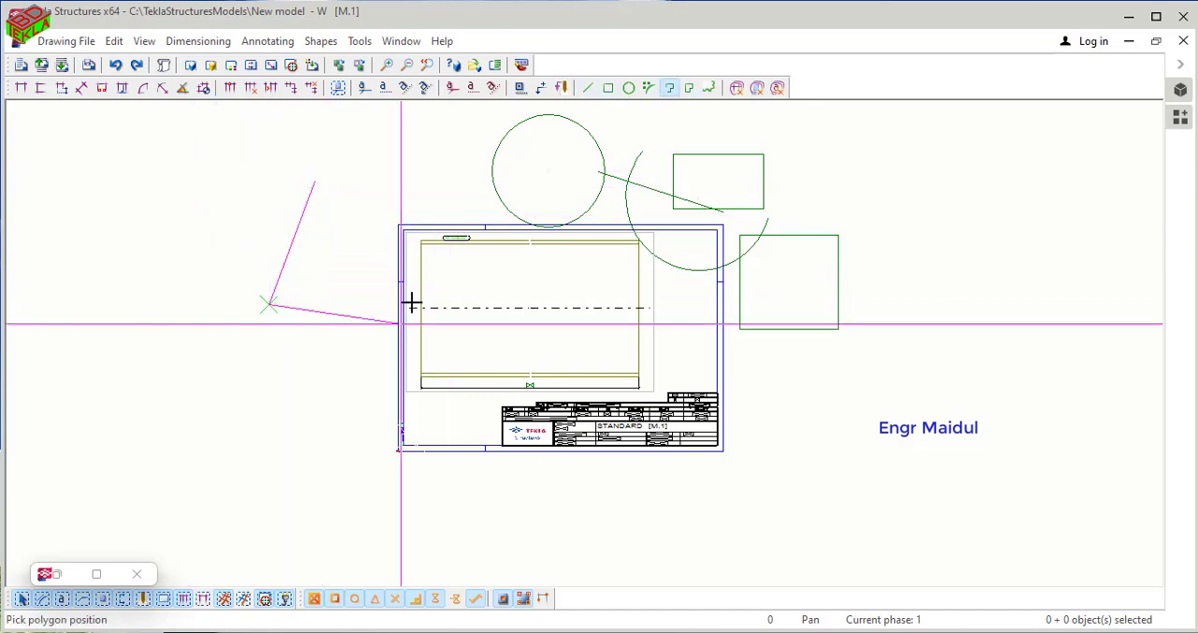
{"action": "left_click", "coordinate": [408, 166]}
{"action": "key", "text": "space"}
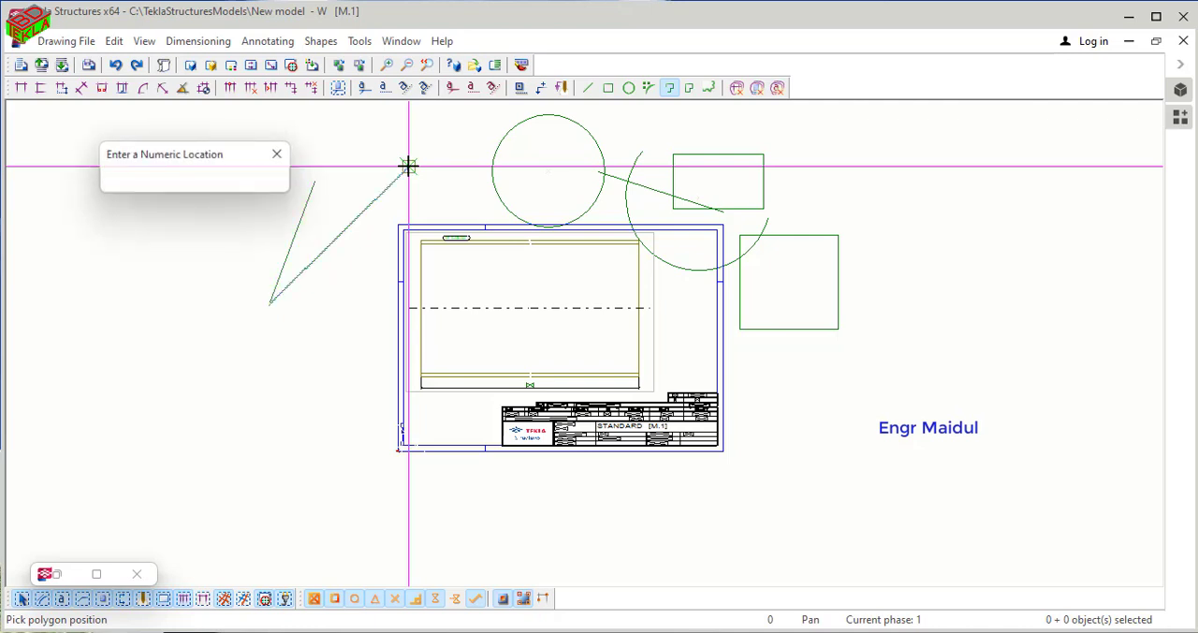
{"action": "right_click", "coordinate": [284, 155]}
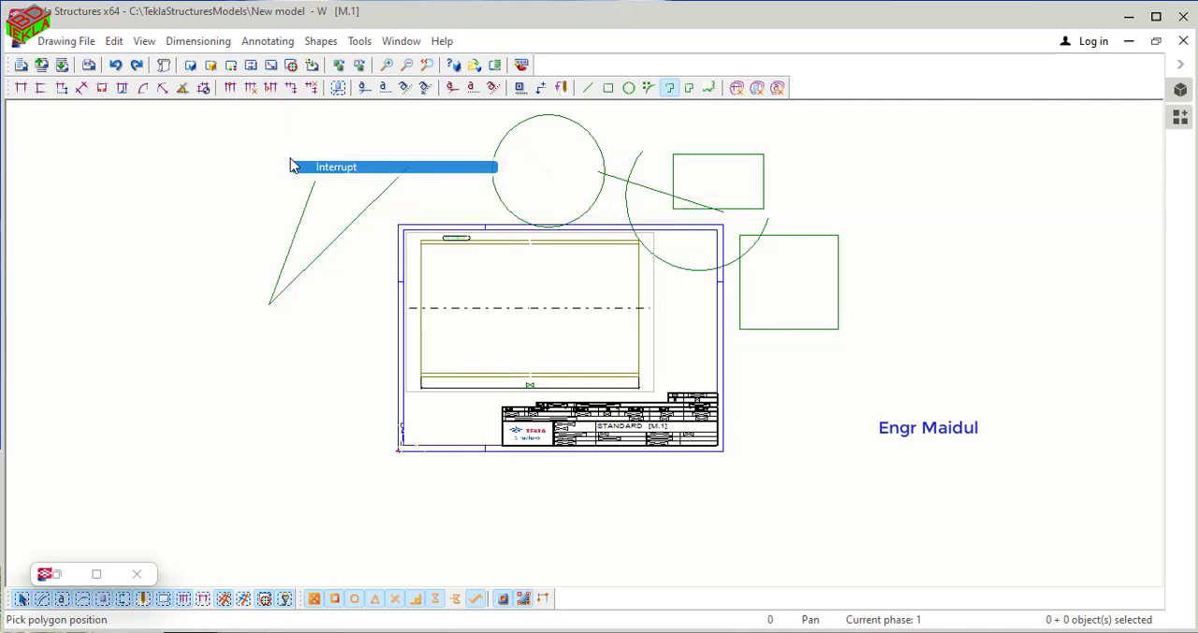
{"action": "left_click", "coordinate": [294, 167]}
- Bend both segments of the V-shaped polyline outward into arcs by moving their midpoints, forming a leaf-like shape
{"action": "left_click", "coordinate": [298, 232]}
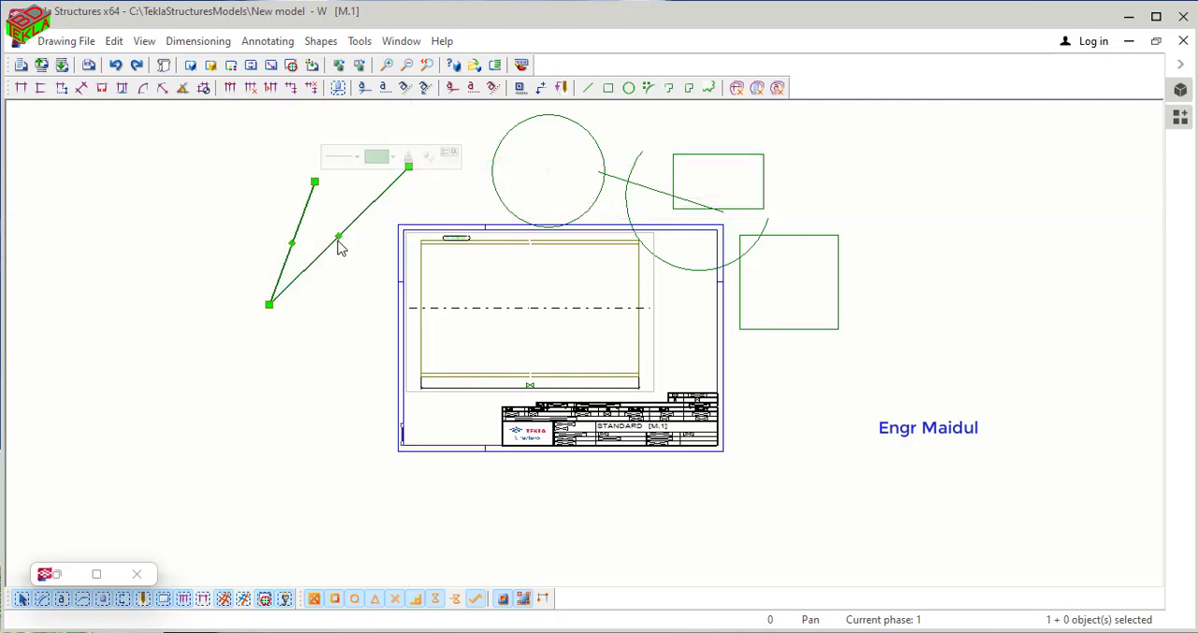
{"action": "left_click_drag", "start_coordinate": [338, 244], "coordinate": [363, 262]}
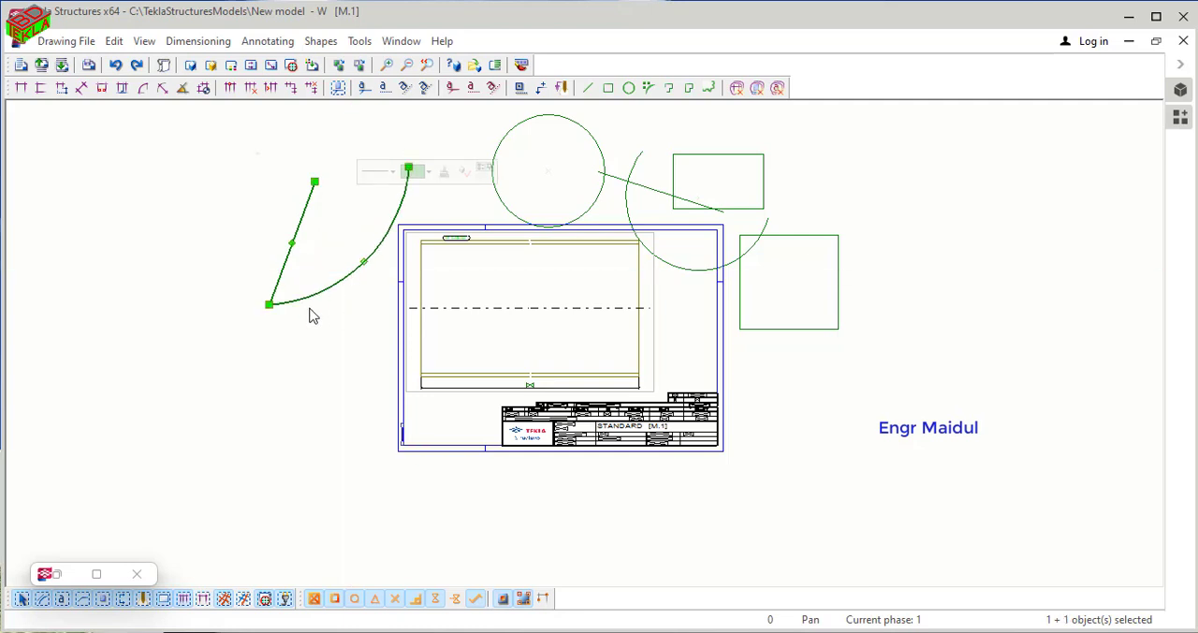
{"action": "left_click_drag", "start_coordinate": [292, 245], "coordinate": [271, 236]}
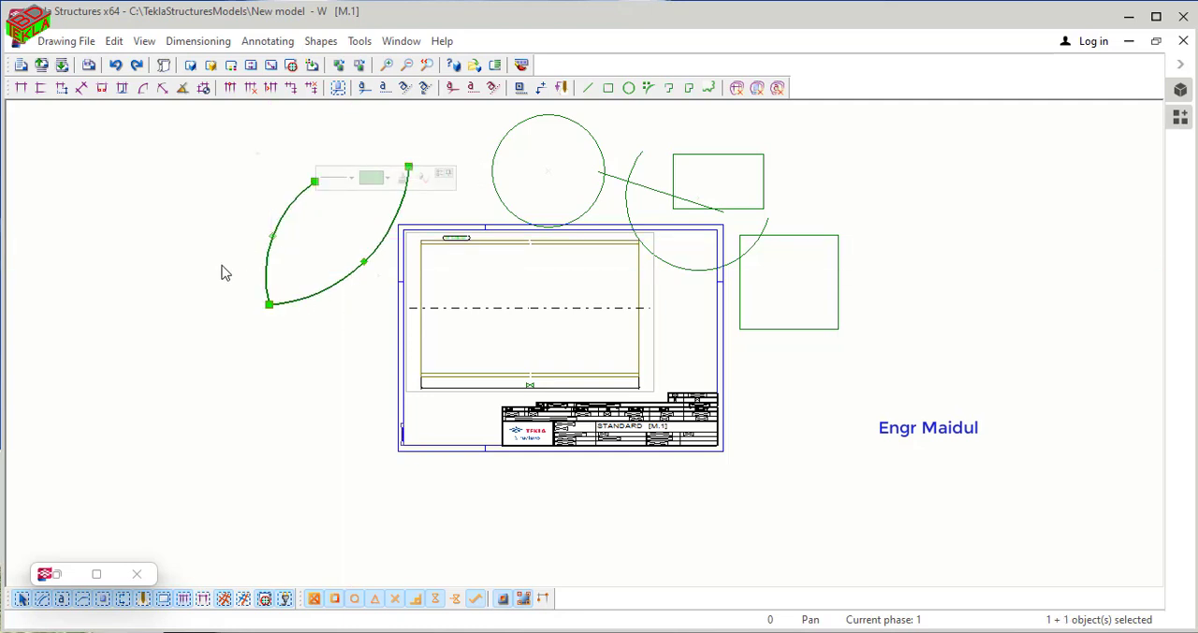
{"action": "scroll", "coordinate": [301, 326], "scroll_direction": "down", "scroll_amount": 2}
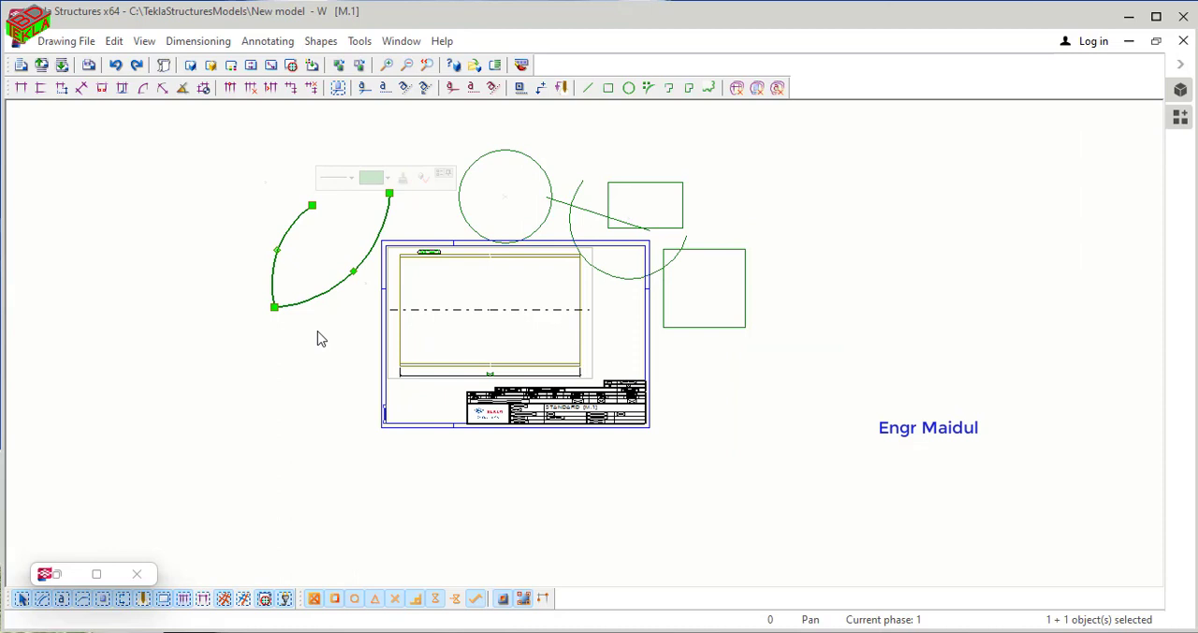
{"action": "left_click", "coordinate": [316, 338]}
{"action": "middle_click_drag", "start_coordinate": [397, 355], "coordinate": [365, 325]}
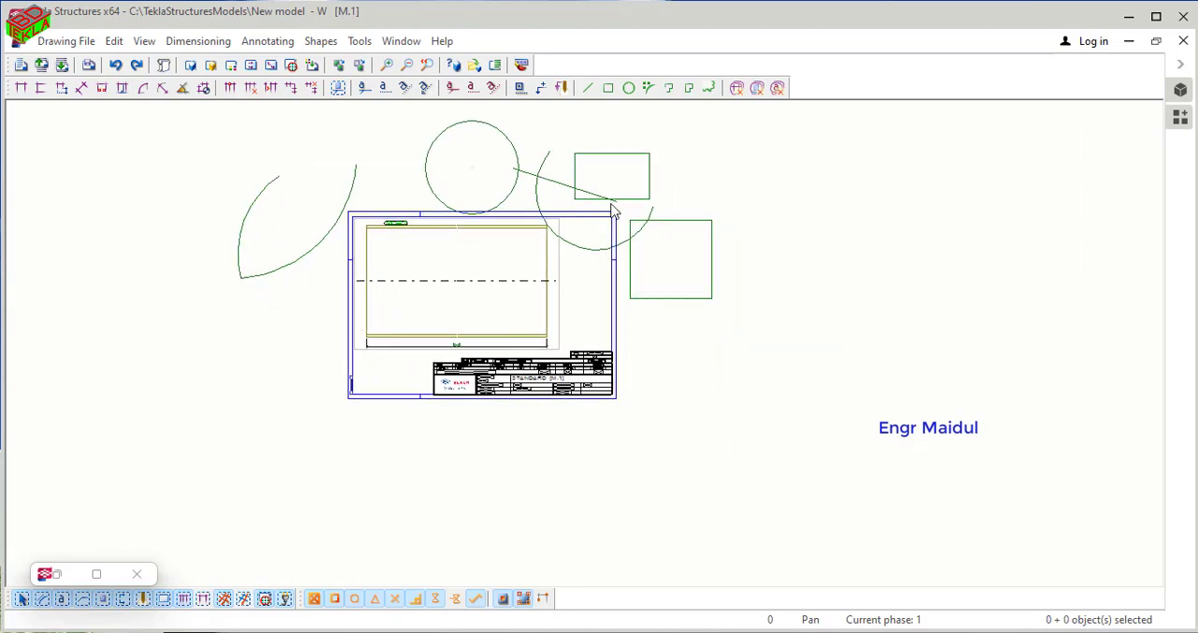
{"action": "left_click", "coordinate": [690, 91]}
{"action": "left_click", "coordinate": [775, 192]}
{"action": "left_click", "coordinate": [776, 321]}
{"action": "left_click", "coordinate": [945, 309]}
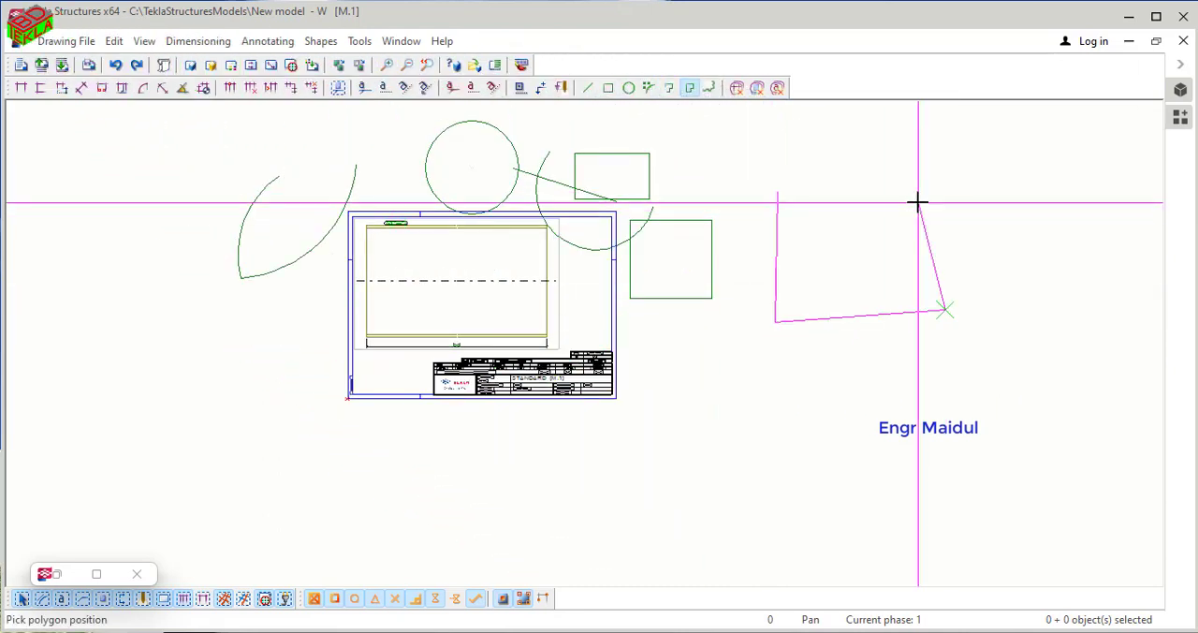
{"action": "left_click", "coordinate": [919, 202]}
{"action": "left_click", "coordinate": [827, 205]}
{"action": "left_click", "coordinate": [816, 175]}
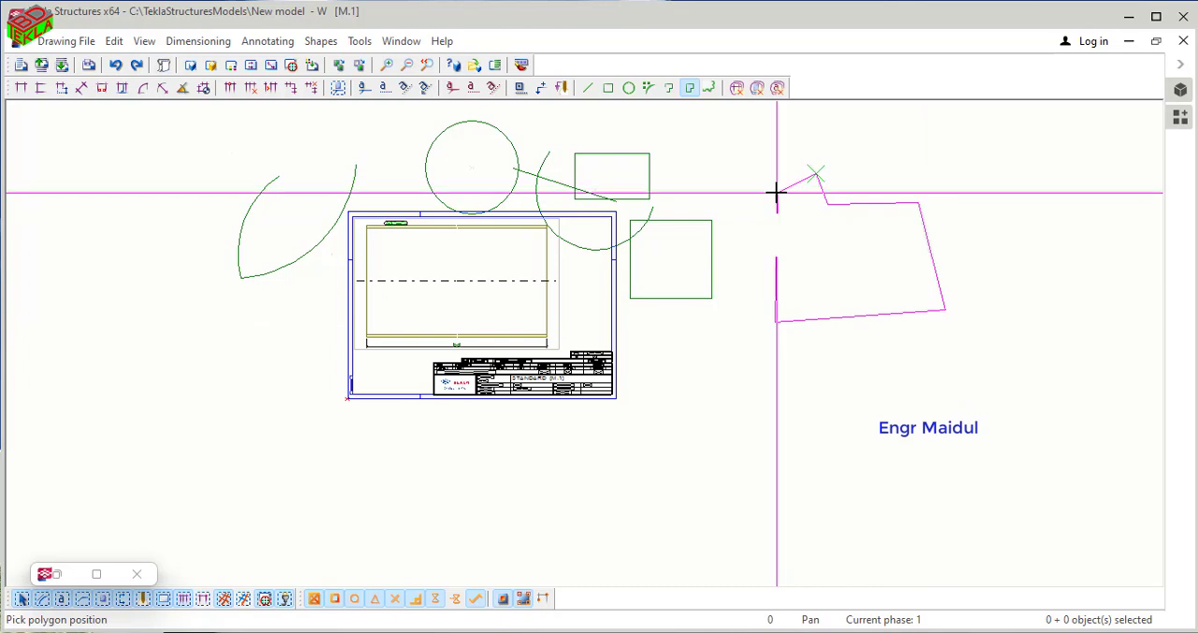
{"action": "right_click", "coordinate": [757, 180]}
{"action": "left_click", "coordinate": [770, 191]}
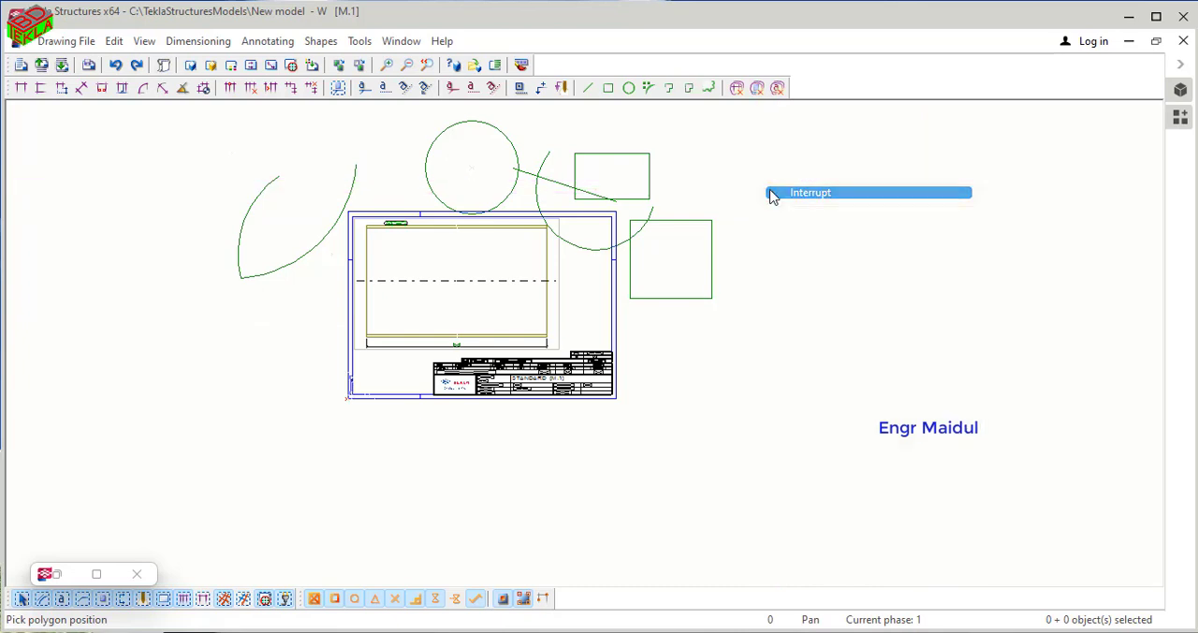
- Draw a closed six-cornered polygon in the empty area to the right of the square
{"action": "left_click", "coordinate": [689, 87]}
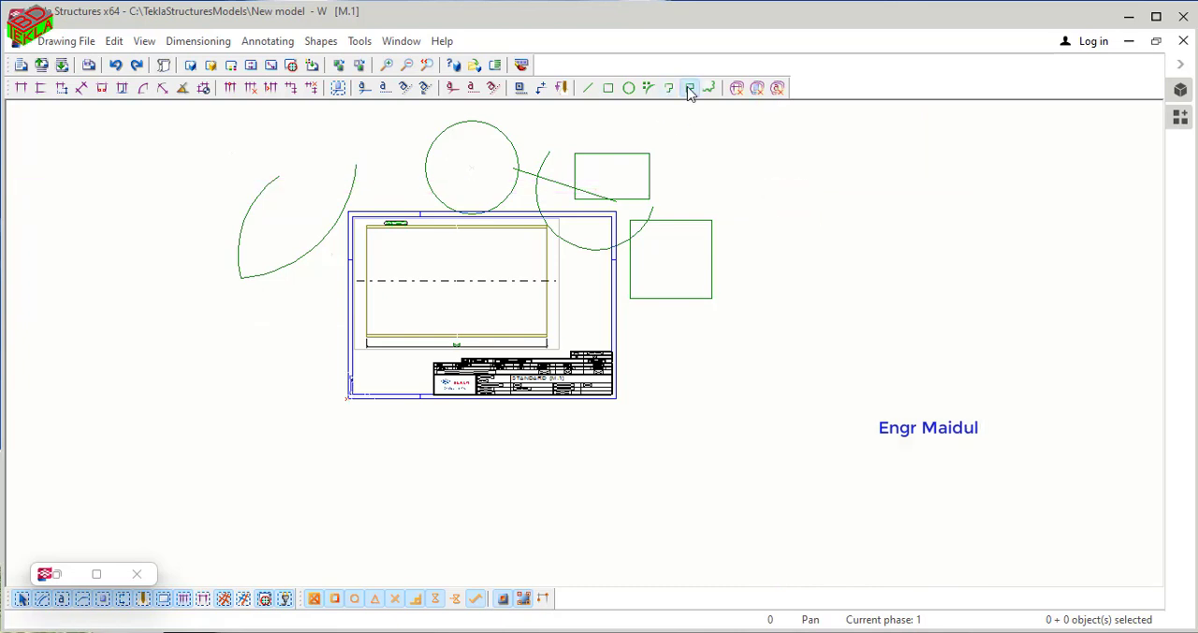
{"action": "left_click", "coordinate": [827, 241]}
{"action": "left_click", "coordinate": [806, 357]}
{"action": "left_click", "coordinate": [924, 356]}
{"action": "left_click", "coordinate": [932, 266]}
{"action": "left_click", "coordinate": [904, 202]}
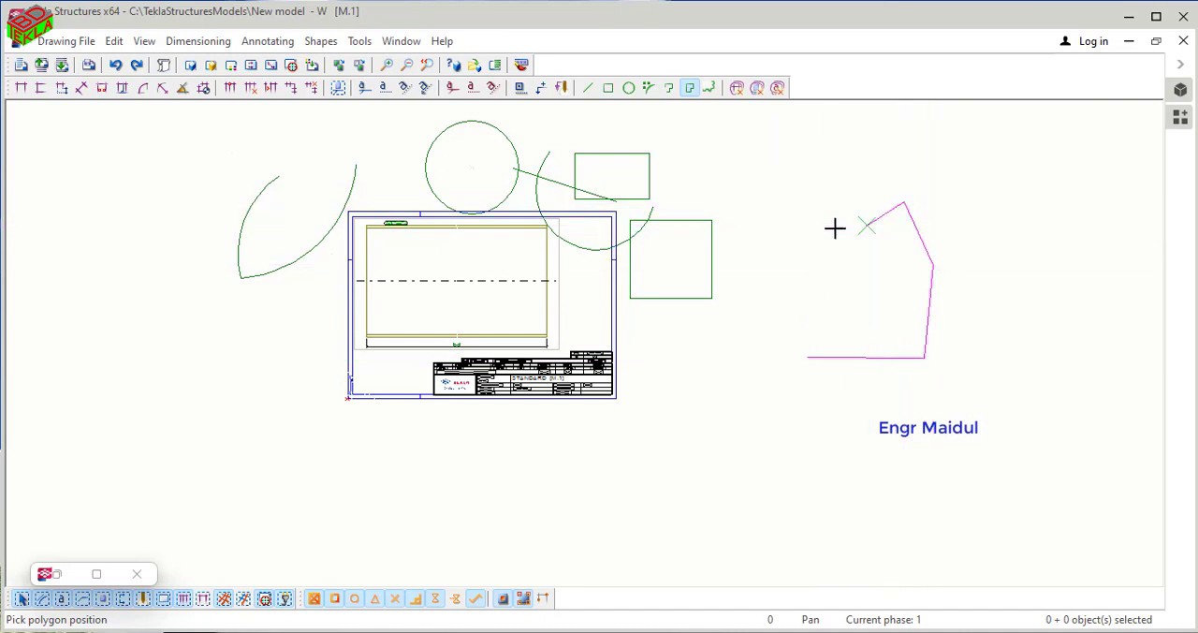
{"action": "left_click", "coordinate": [827, 237]}
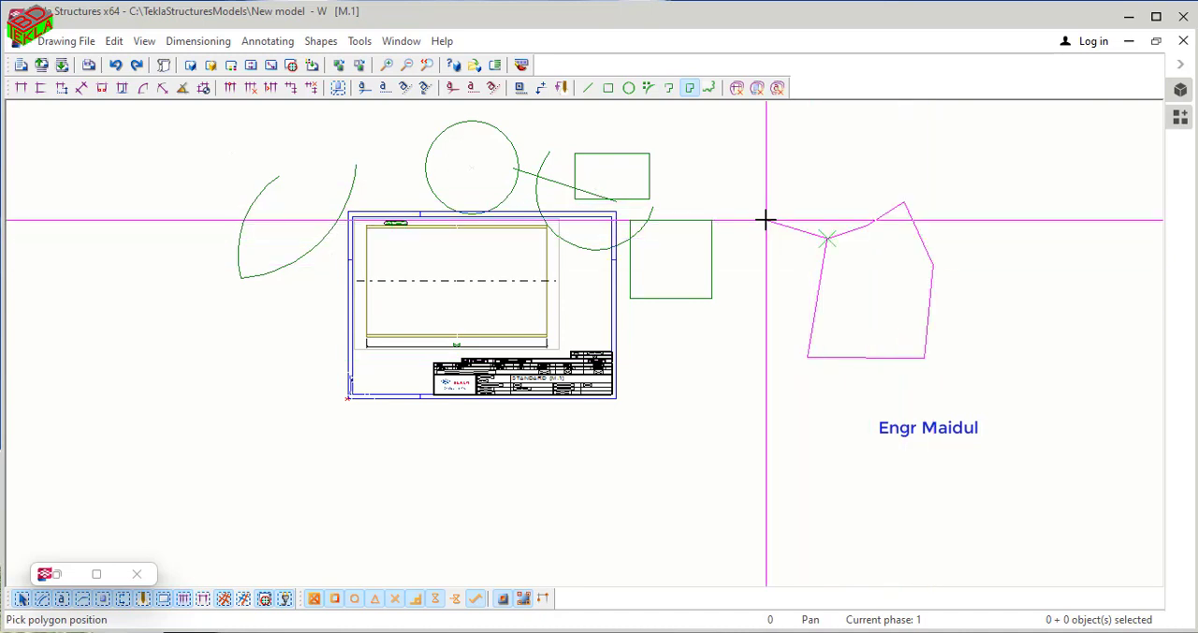
{"action": "key", "text": "space"}
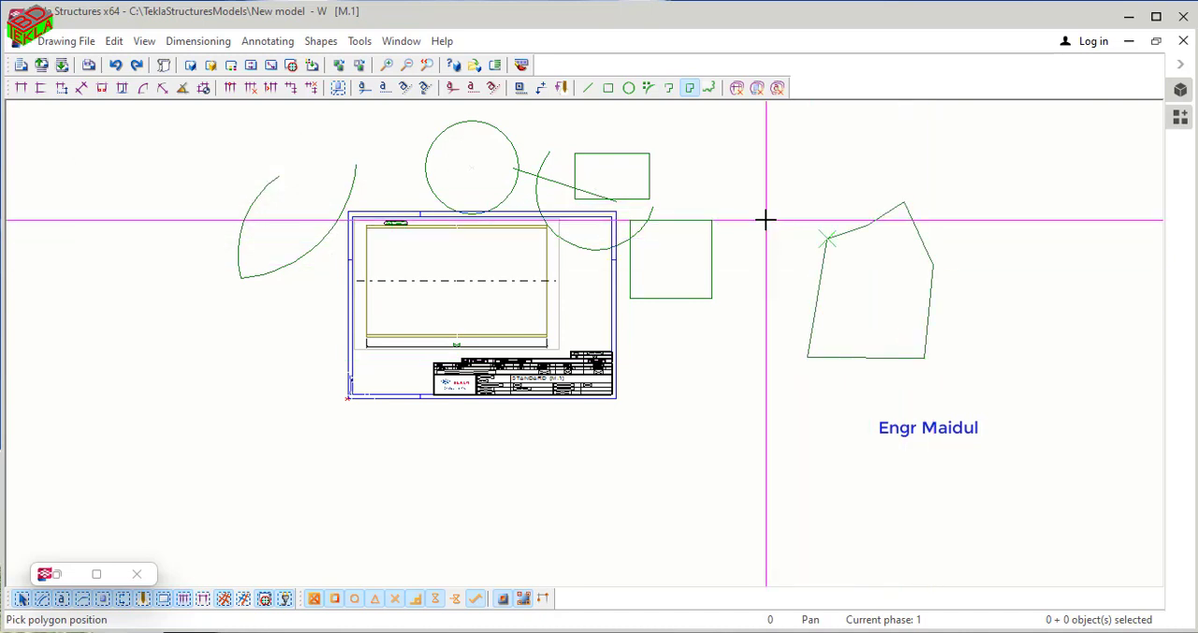
{"action": "right_click", "coordinate": [896, 264]}
{"action": "left_click", "coordinate": [901, 268]}
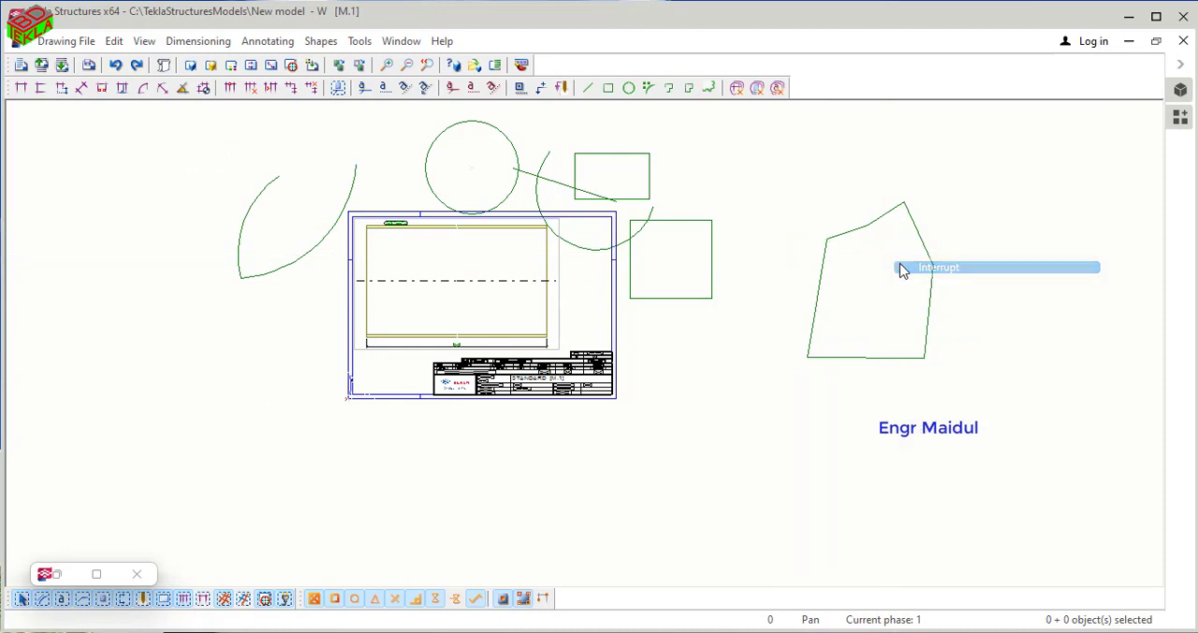
{"action": "left_click", "coordinate": [712, 90]}
{"action": "left_click", "coordinate": [756, 220]}
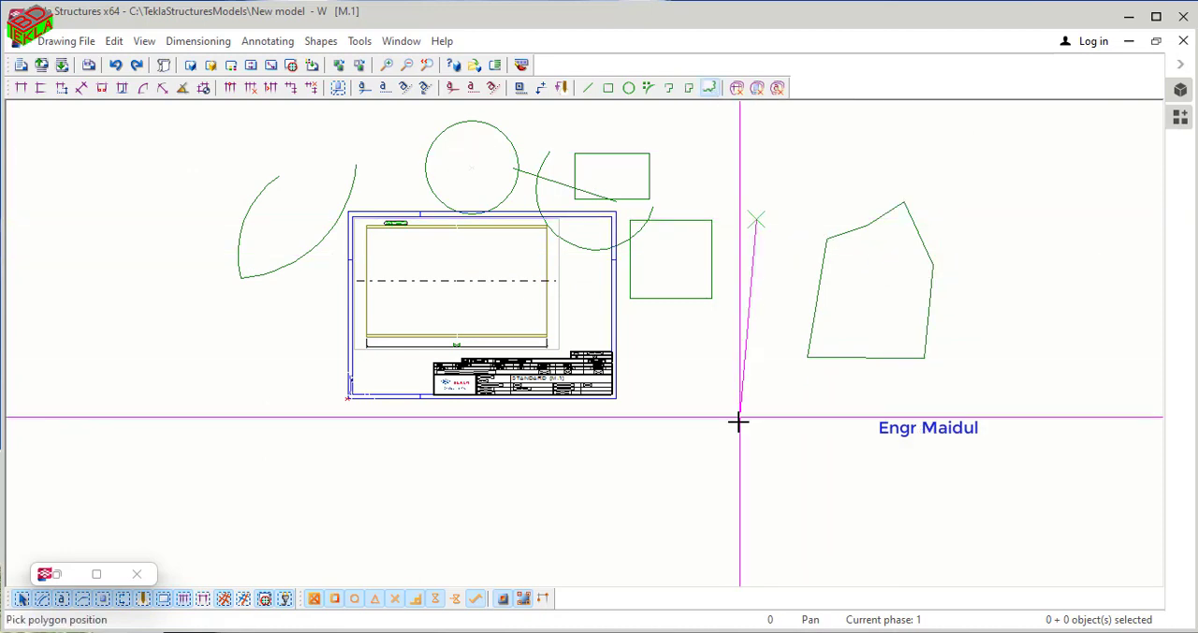
{"action": "left_click", "coordinate": [738, 420]}
{"action": "left_click", "coordinate": [885, 438]}
{"action": "left_click", "coordinate": [1008, 281]}
{"action": "left_click", "coordinate": [934, 164]}
{"action": "left_click", "coordinate": [815, 155]}
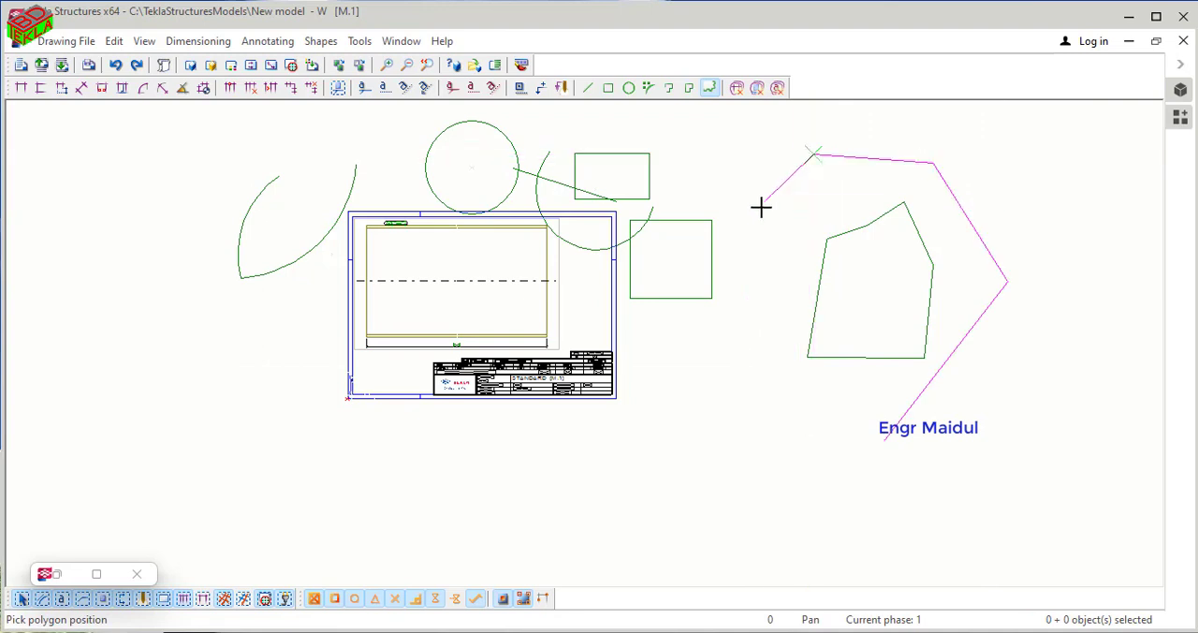
{"action": "right_click", "coordinate": [749, 177]}
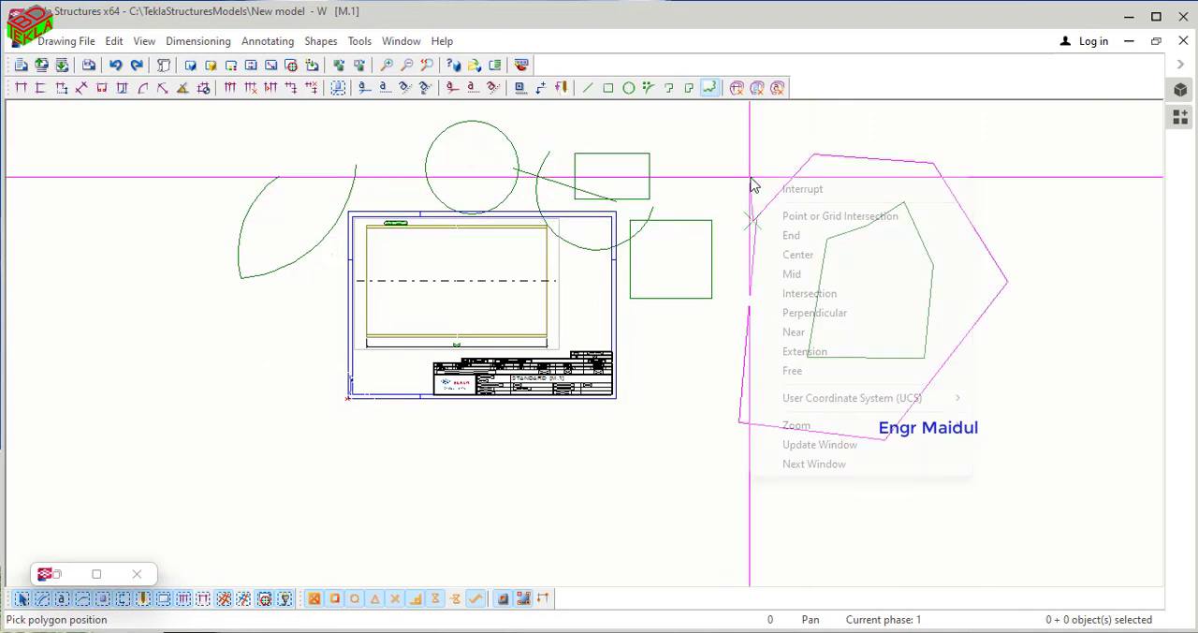
{"action": "left_click", "coordinate": [758, 188]}
- Draw a closed seven-cornered cloud around the six-cornered polygon on the right
{"action": "left_click", "coordinate": [708, 88]}
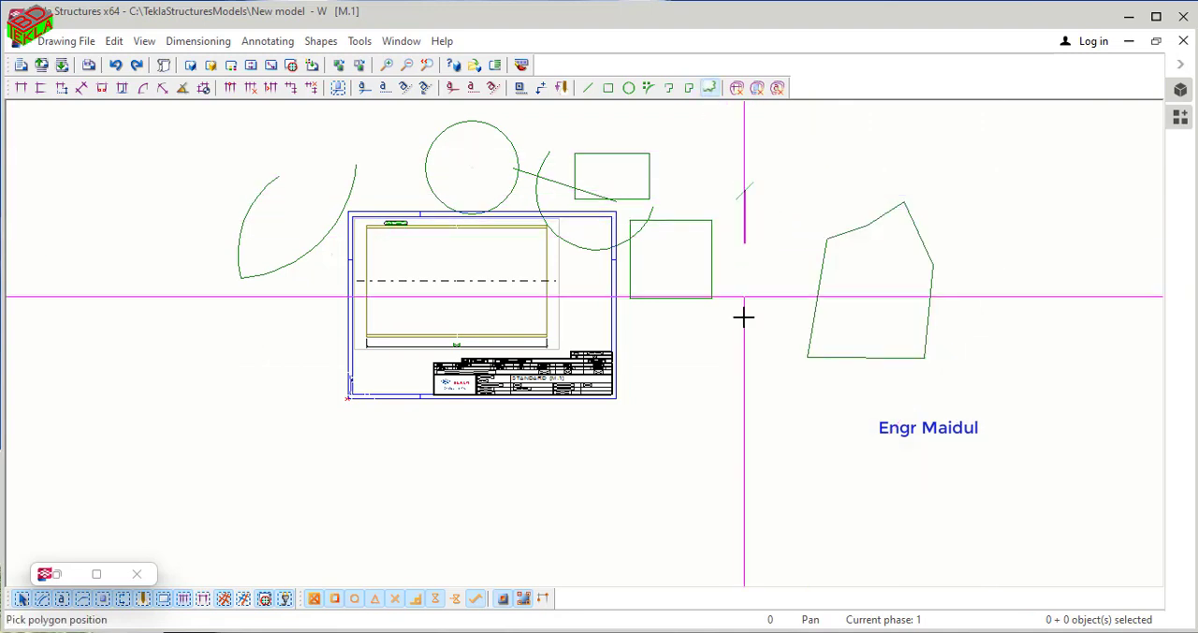
{"action": "left_click", "coordinate": [740, 354]}
{"action": "left_click", "coordinate": [874, 393]}
{"action": "left_click", "coordinate": [1093, 309]}
{"action": "left_click", "coordinate": [1014, 180]}
{"action": "left_click", "coordinate": [906, 148]}
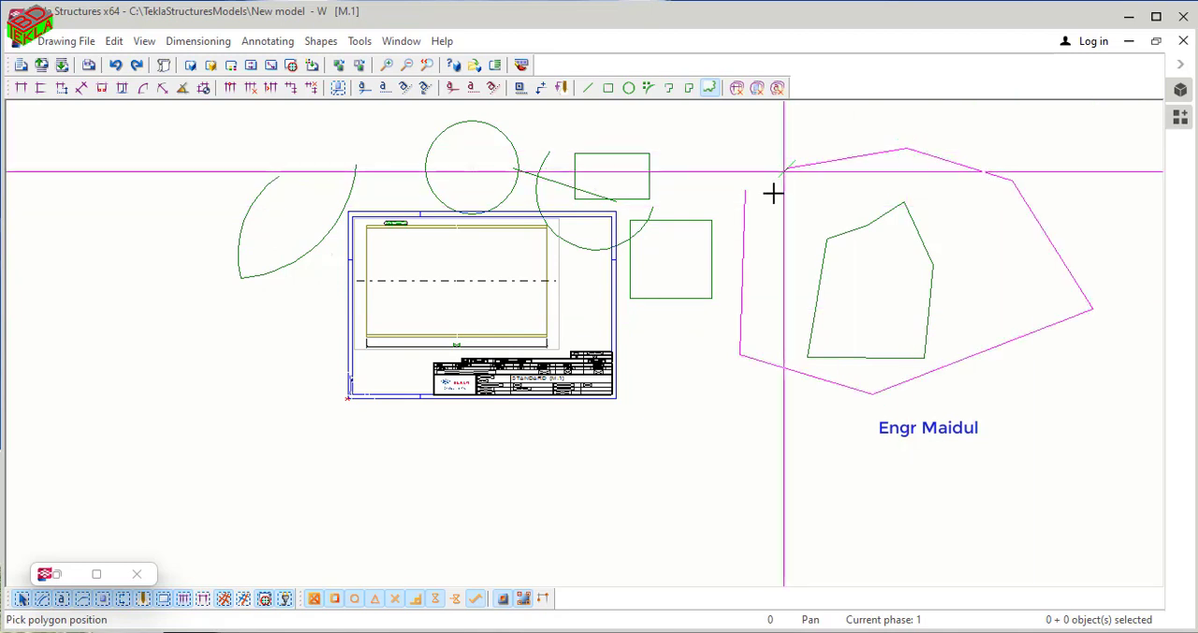
{"action": "left_click", "coordinate": [784, 170]}
{"action": "middle_click", "coordinate": [745, 192]}
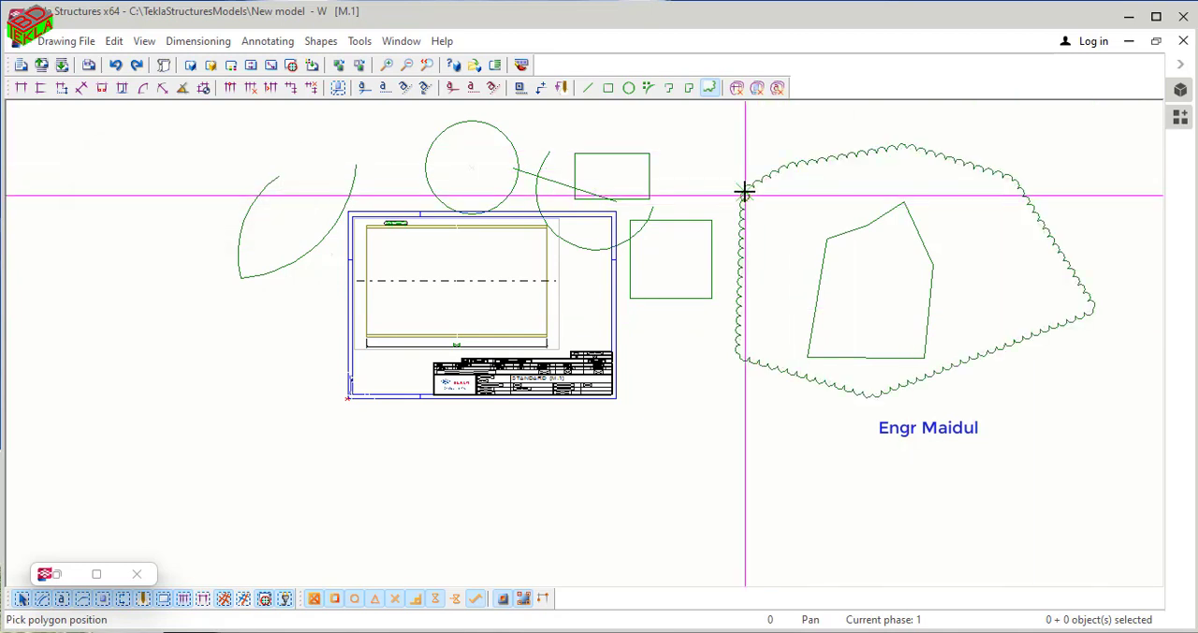
{"action": "right_click", "coordinate": [834, 194]}
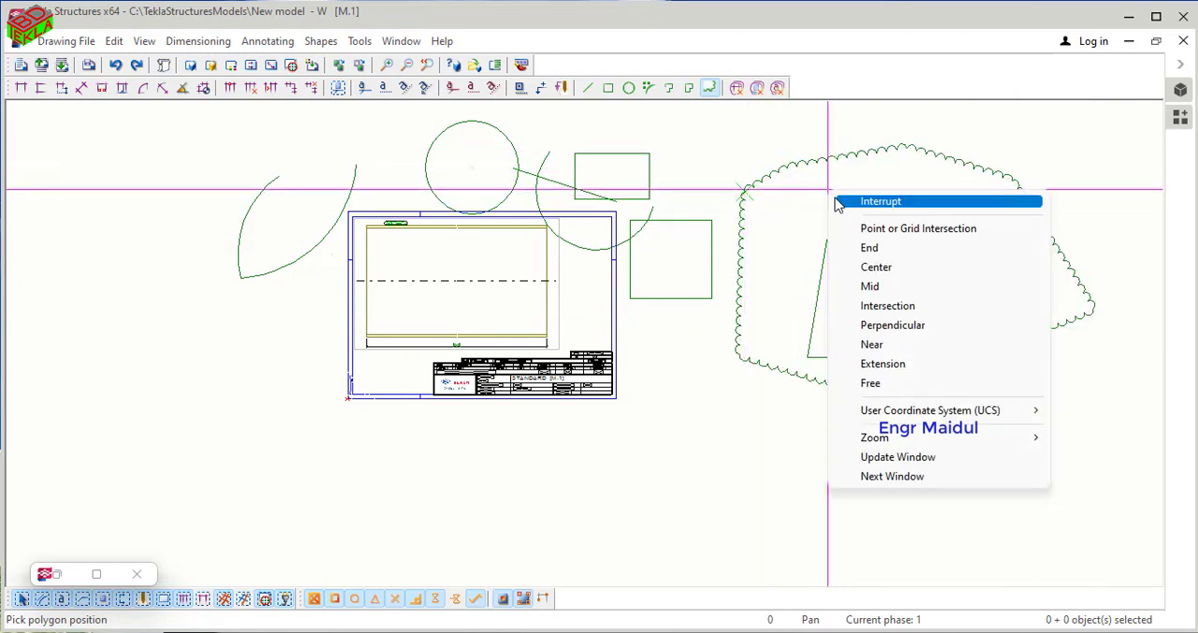
{"action": "left_click", "coordinate": [844, 201]}
{"action": "left_click", "coordinate": [708, 87]}
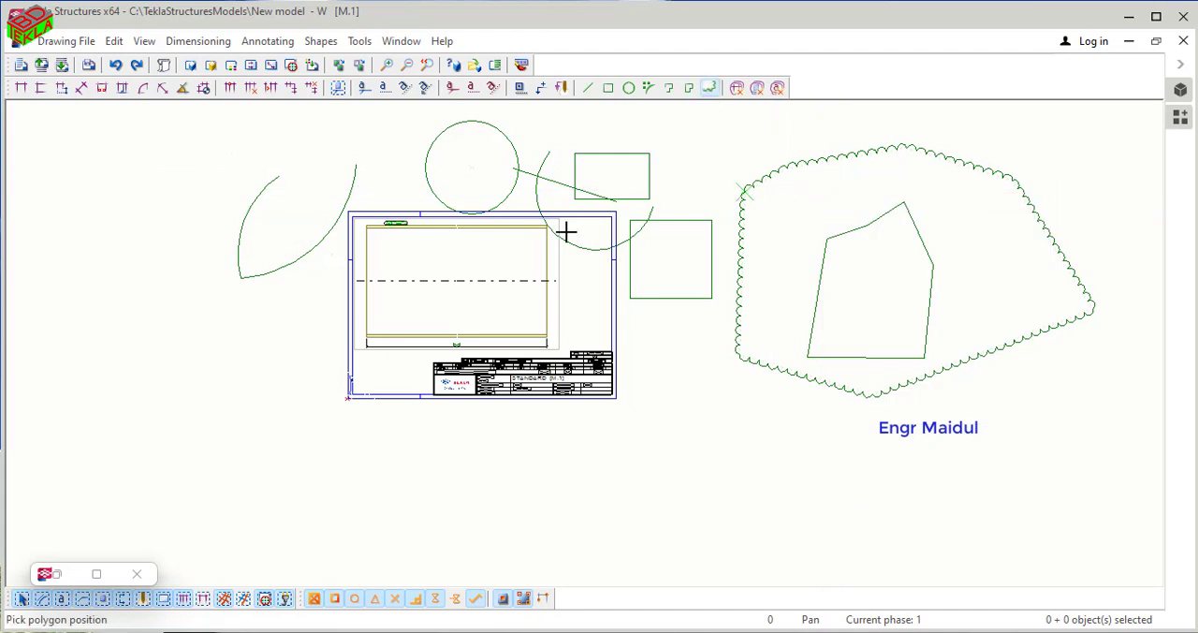
{"action": "left_click", "coordinate": [128, 215]}
{"action": "left_click", "coordinate": [108, 338]}
{"action": "left_click", "coordinate": [253, 363]}
{"action": "left_click", "coordinate": [267, 232]}
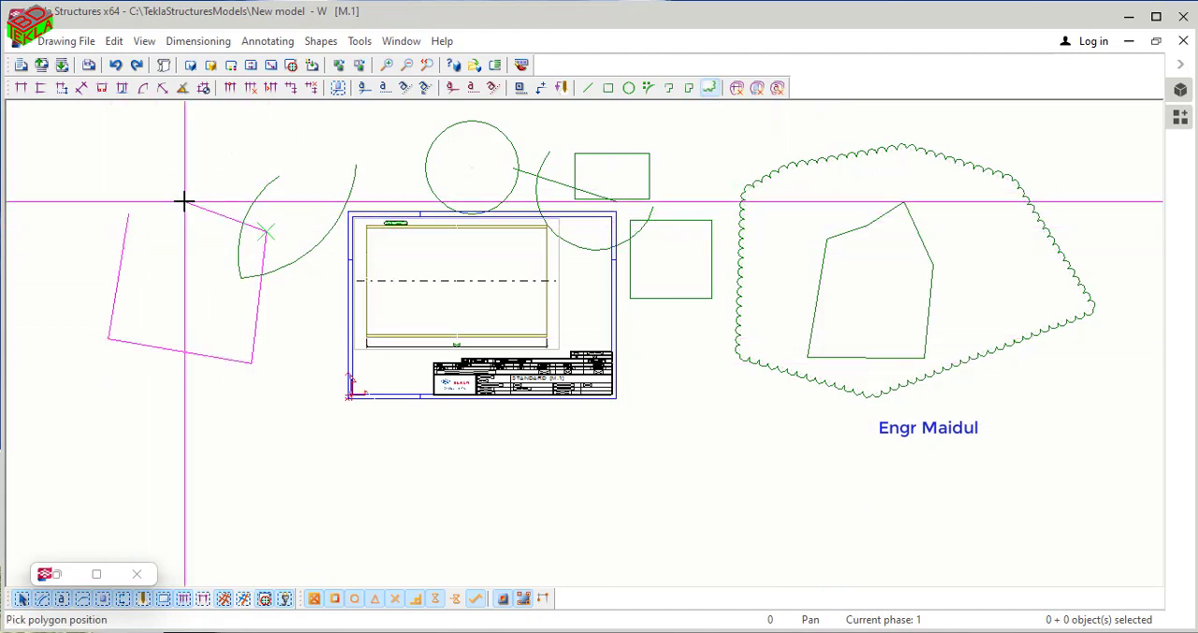
{"action": "left_click", "coordinate": [185, 201]}
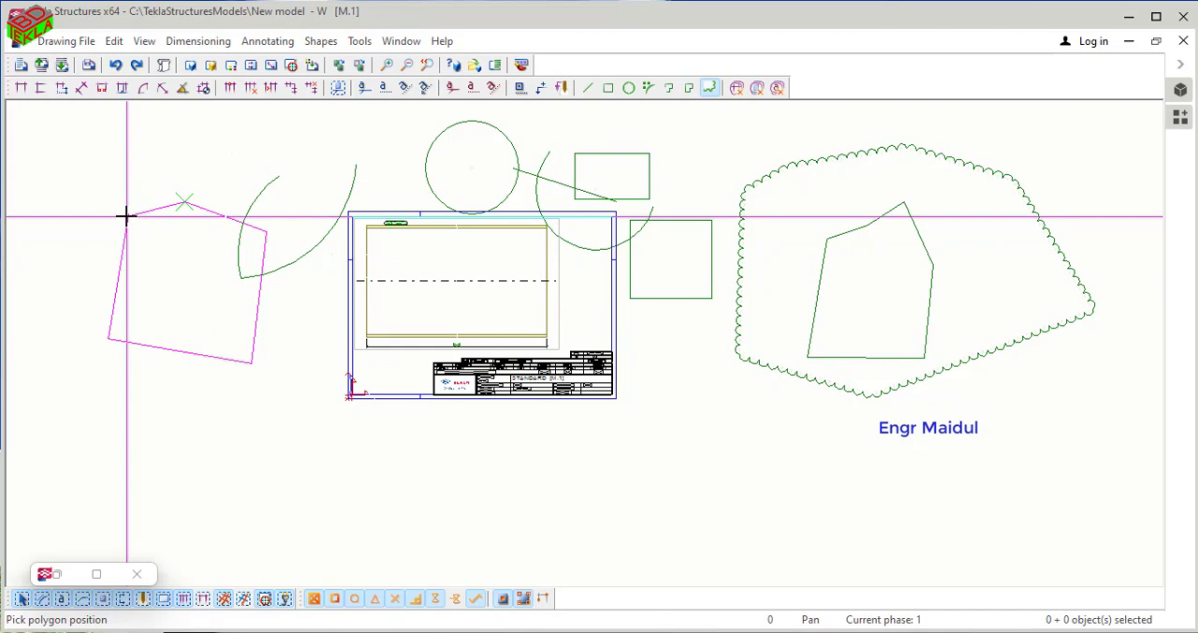
{"action": "type", "text": "1"}
{"action": "key", "text": "Return"}
{"action": "scroll", "coordinate": [126, 215], "scroll_direction": "up", "scroll_amount": 1}
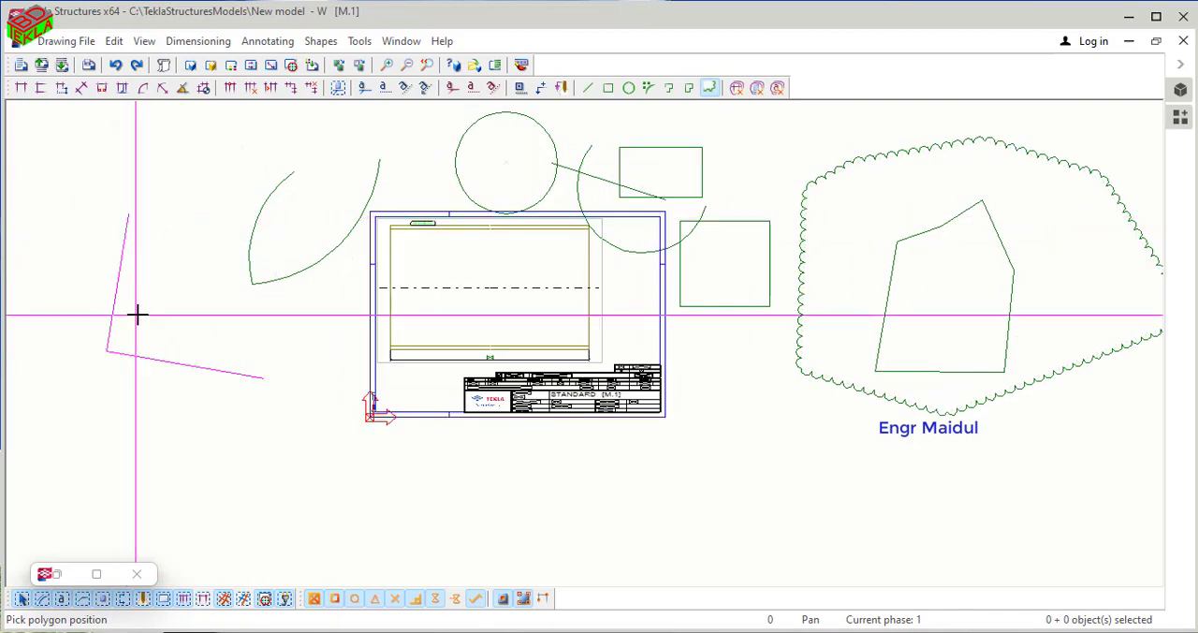
{"action": "right_click", "coordinate": [126, 246]}
{"action": "left_click", "coordinate": [140, 257]}
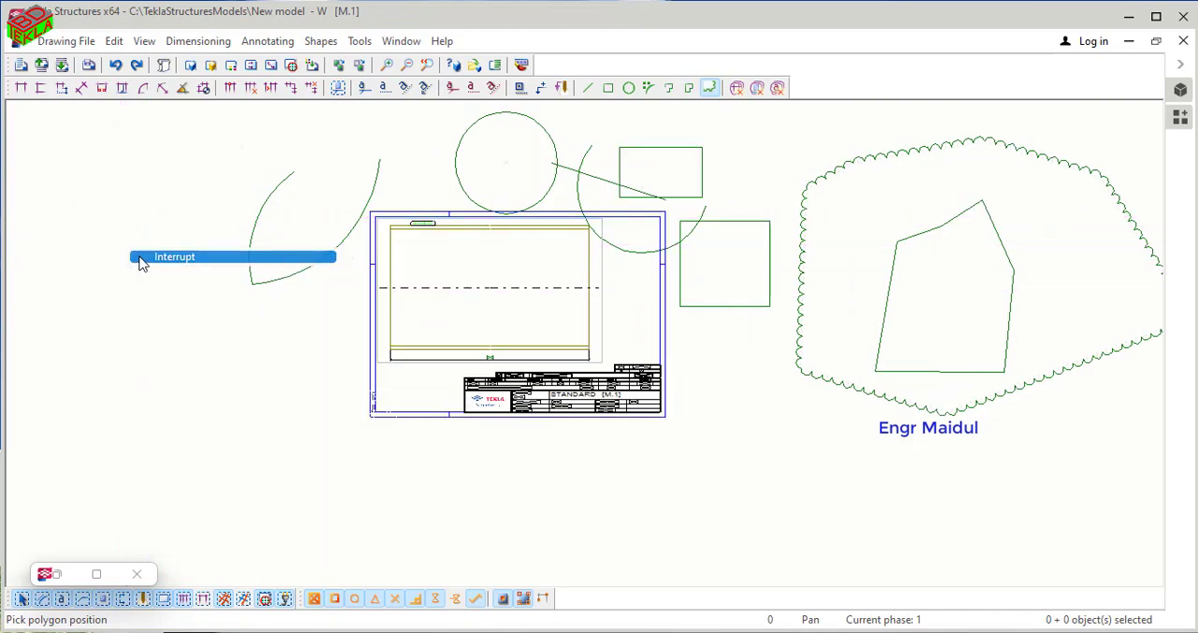
{"action": "left_click", "coordinate": [708, 87]}
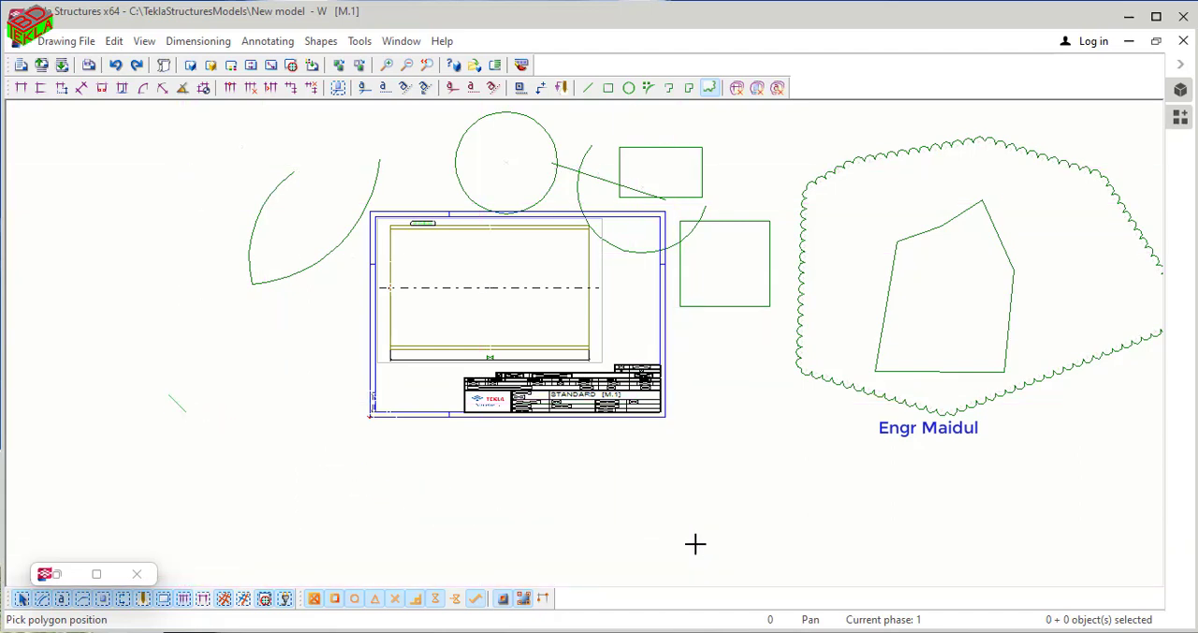
{"action": "left_click", "coordinate": [178, 404]}
{"action": "left_click", "coordinate": [694, 527]}
{"action": "left_click", "coordinate": [754, 251]}
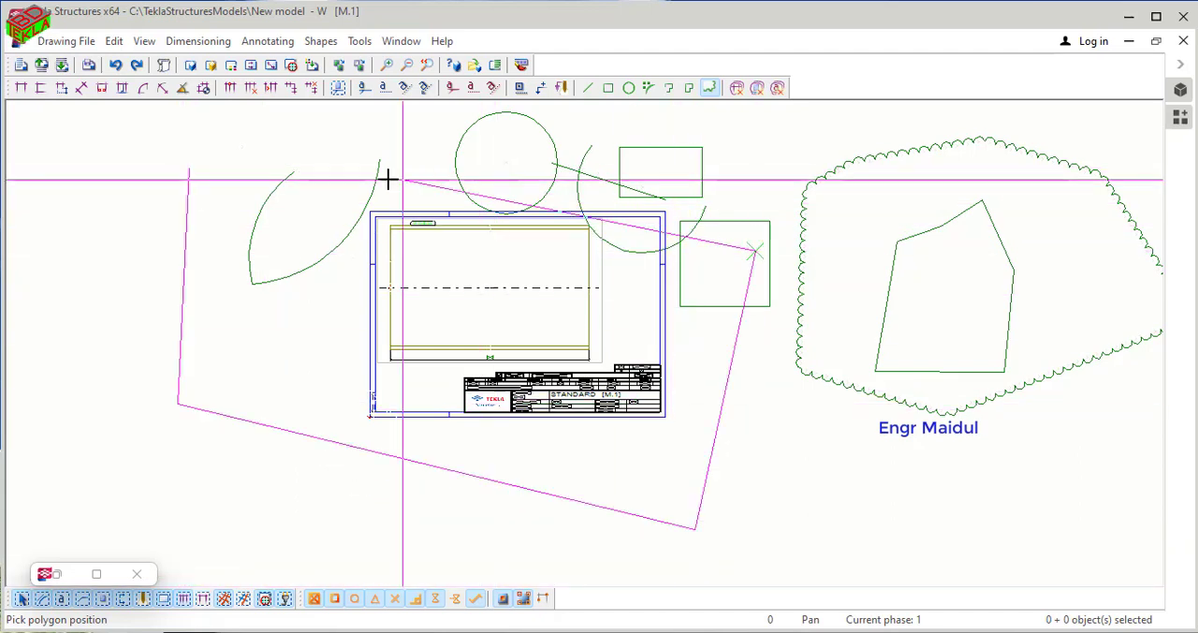
{"action": "left_click", "coordinate": [185, 172]}
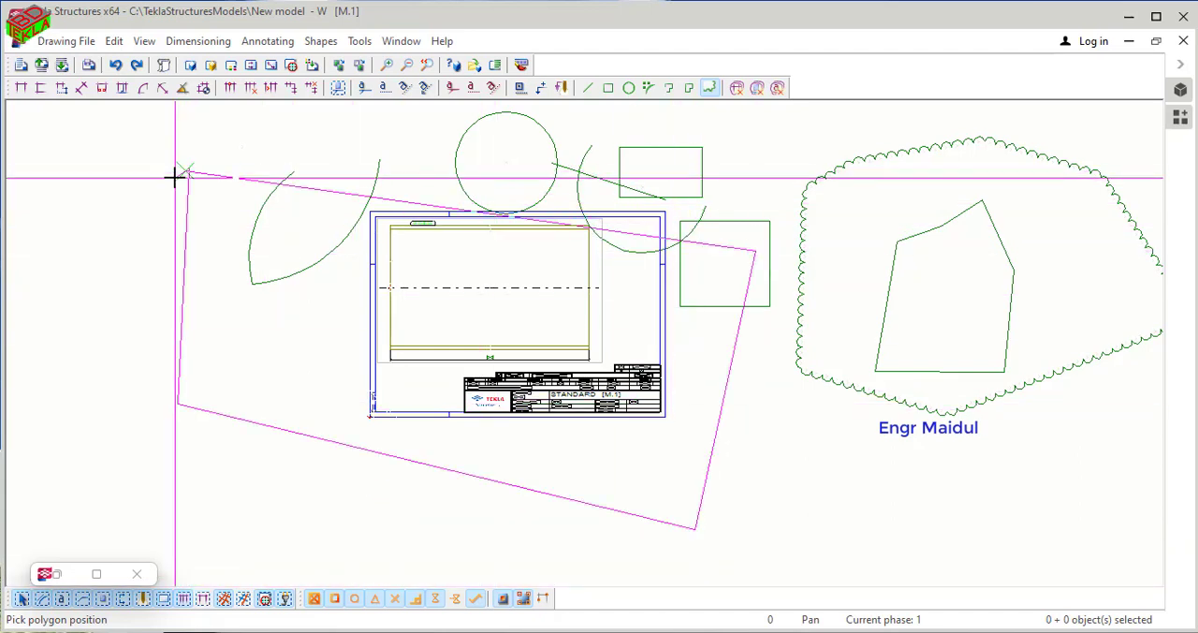
{"action": "key", "text": "space"}
{"action": "key", "text": "Escape"}
{"action": "right_click", "coordinate": [186, 173]}
{"action": "left_click", "coordinate": [211, 186]}
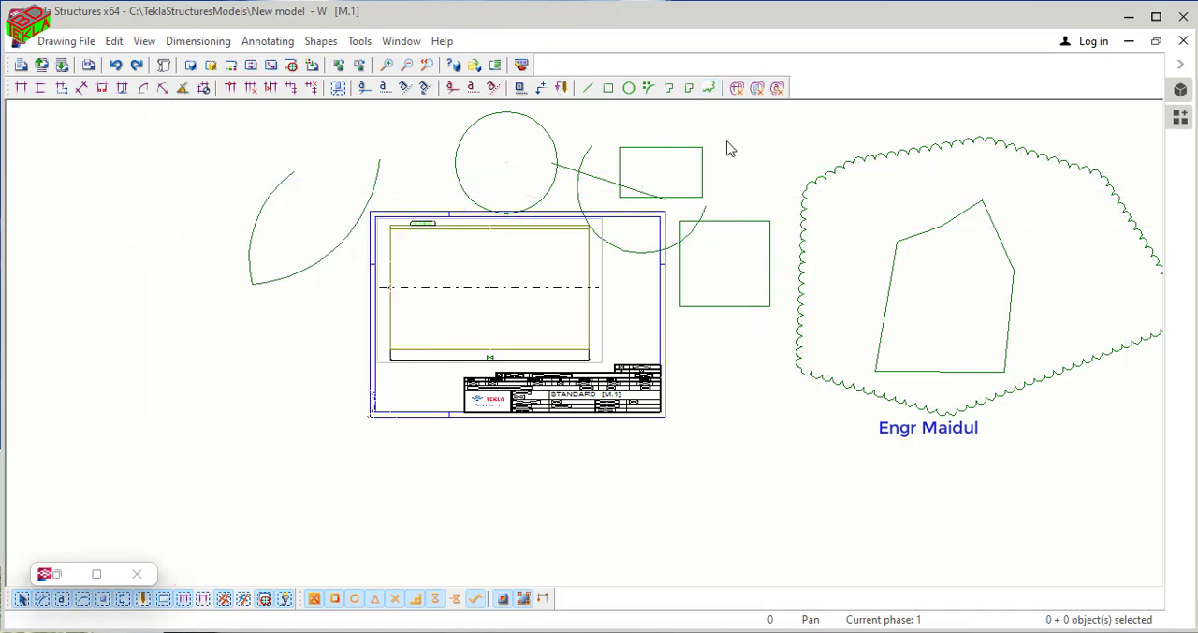
{"action": "left_click", "coordinate": [711, 90]}
{"action": "right_click", "coordinate": [730, 147]}
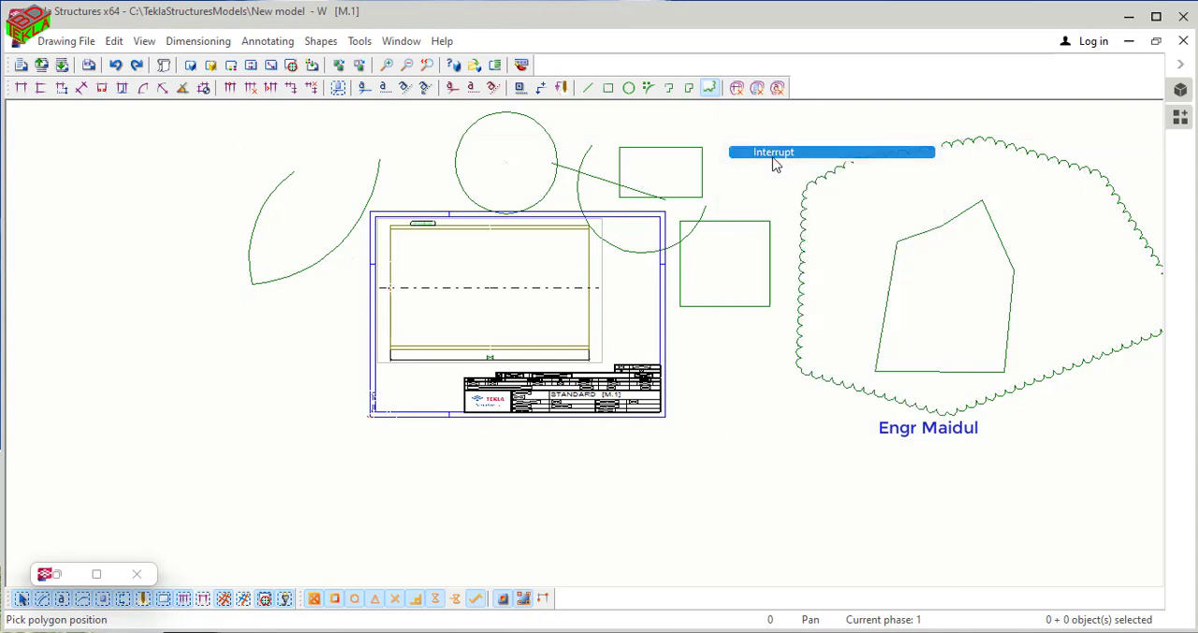
{"action": "left_click", "coordinate": [796, 151]}
- Open the cloud's polygon properties and apply a bulge of 0.80 to all lines
{"action": "double_click", "coordinate": [819, 182]}
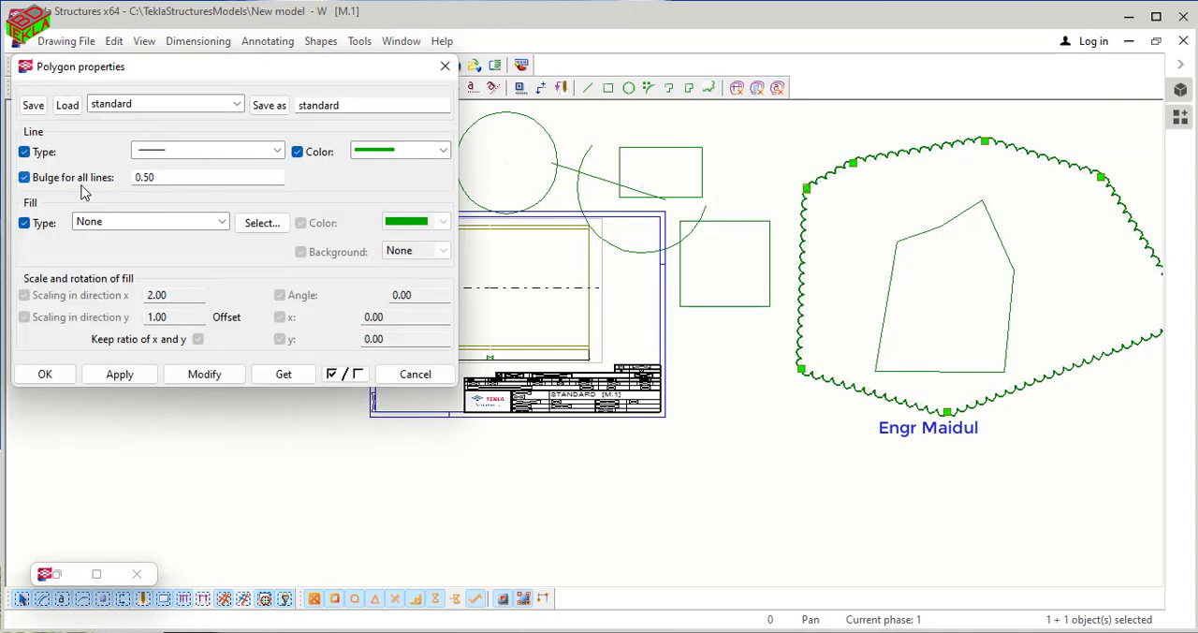
{"action": "left_click_drag", "start_coordinate": [170, 177], "coordinate": [131, 176]}
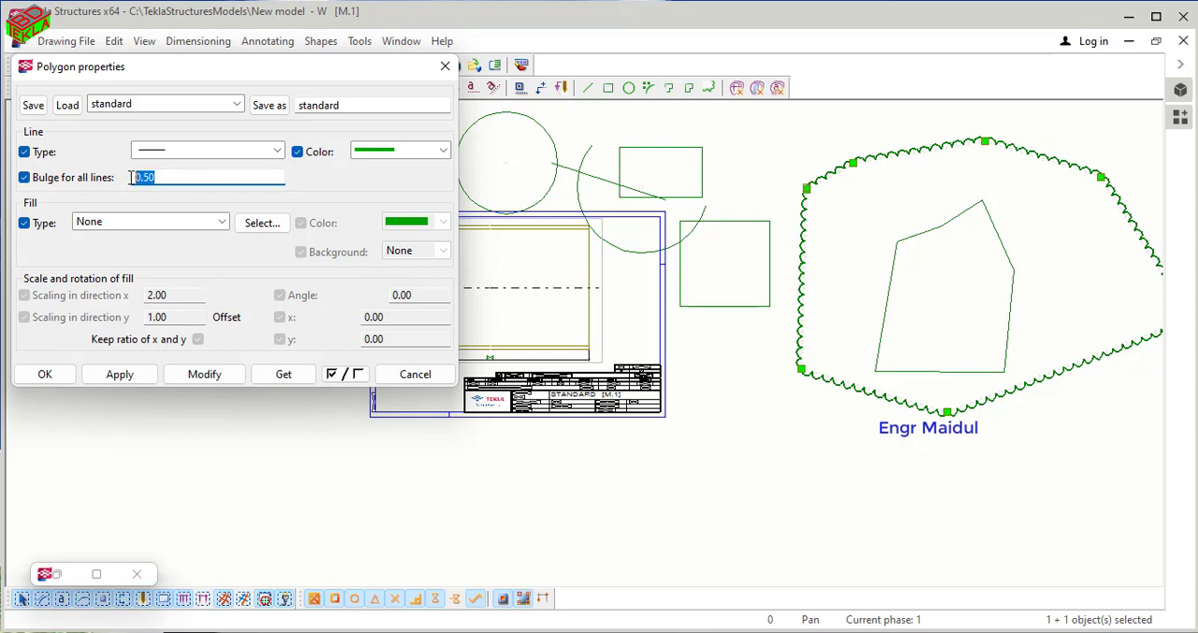
{"action": "type", "text": "."}
{"action": "left_click", "coordinate": [173, 379]}
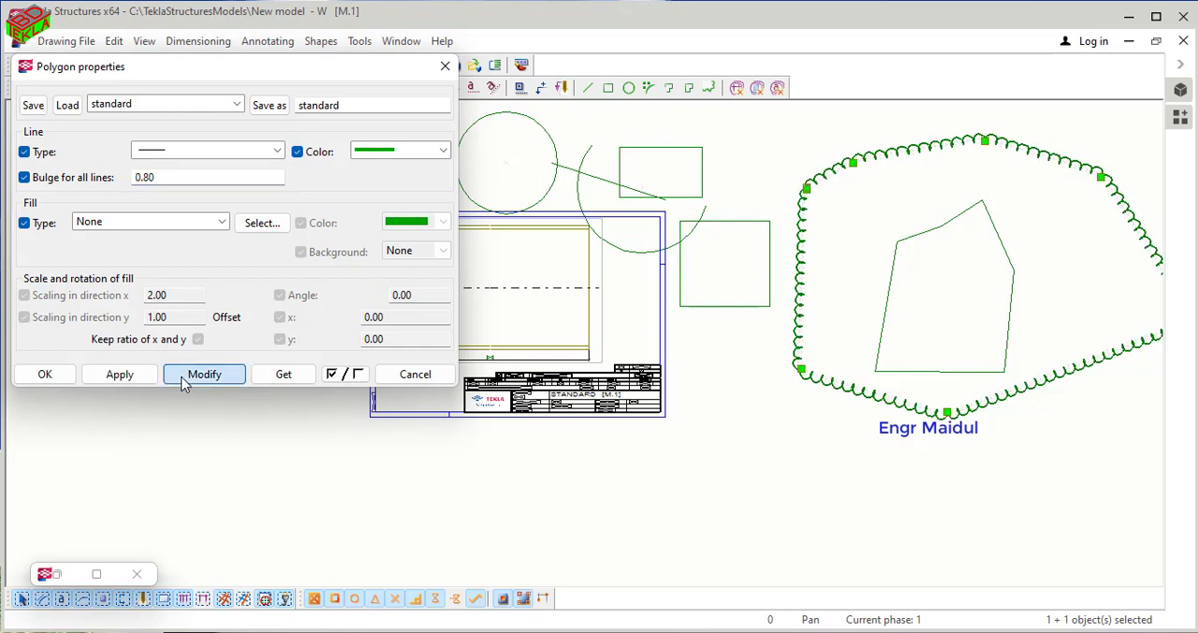
- Change the cloud's bulge for all lines to 1 and apply it
{"action": "left_click_drag", "start_coordinate": [154, 179], "coordinate": [137, 180]}
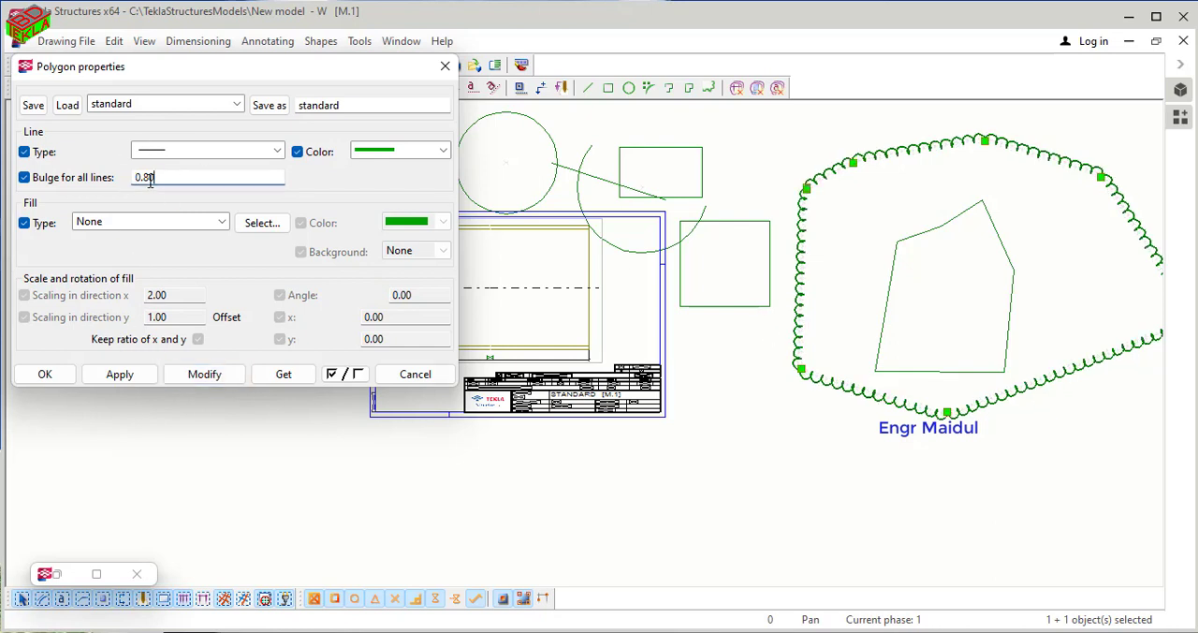
{"action": "key", "text": "BackSpace"}
{"action": "type", "text": "1"}
{"action": "left_click", "coordinate": [204, 376]}
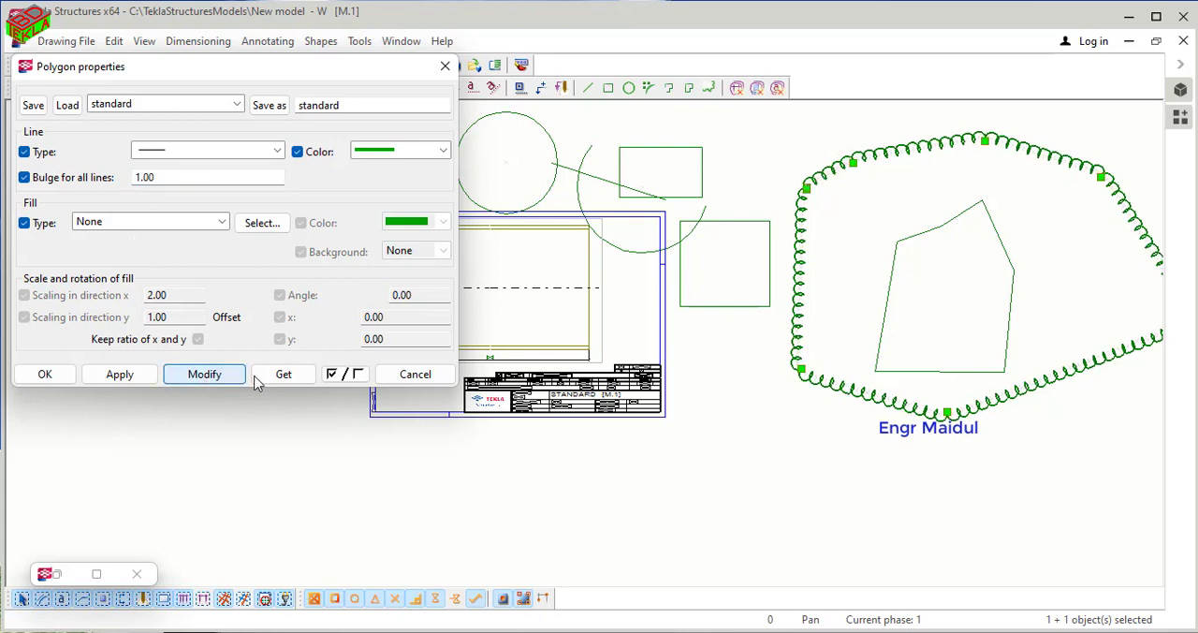
- Increase the cloud's bulge for all lines to 2 and apply it
{"action": "left_click_drag", "start_coordinate": [163, 177], "coordinate": [103, 177]}
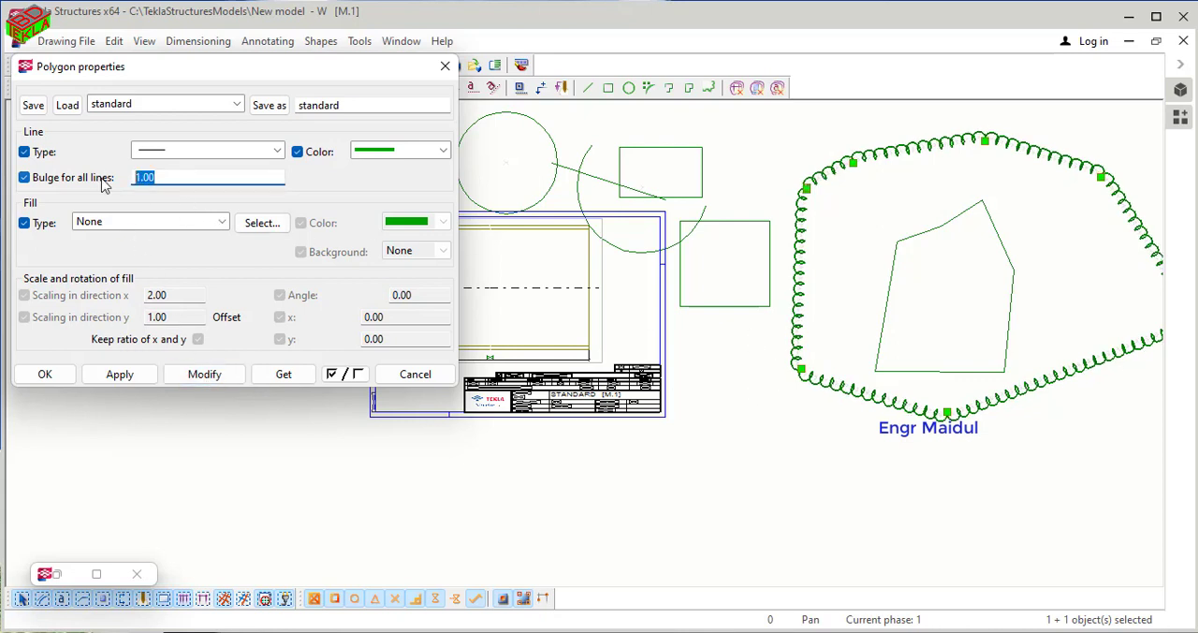
{"action": "type", "text": "2"}
{"action": "left_click", "coordinate": [204, 375]}
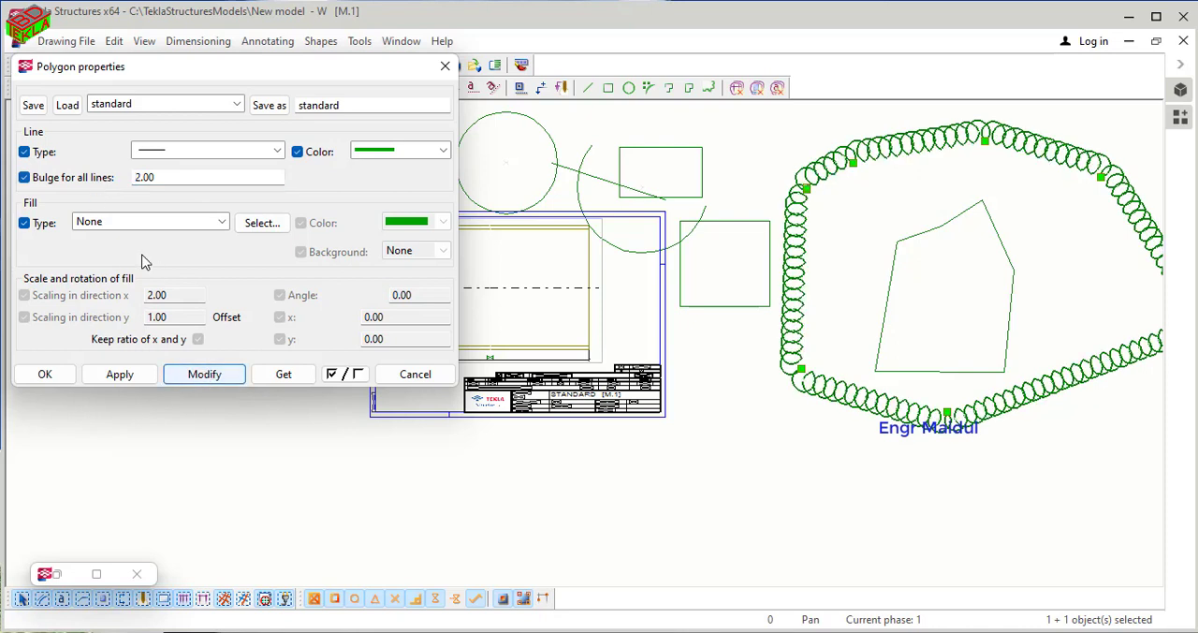
- Set the cloud's bulge for all lines back to 1, apply it and close the polygon properties
{"action": "left_click_drag", "start_coordinate": [176, 177], "coordinate": [106, 177]}
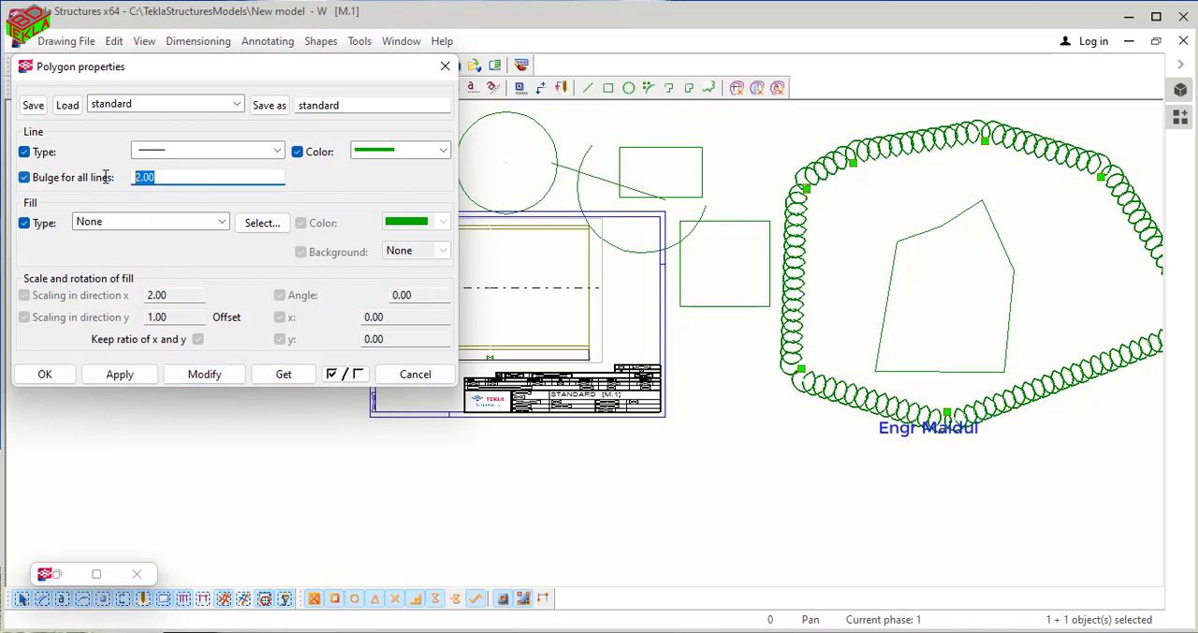
{"action": "type", "text": "1"}
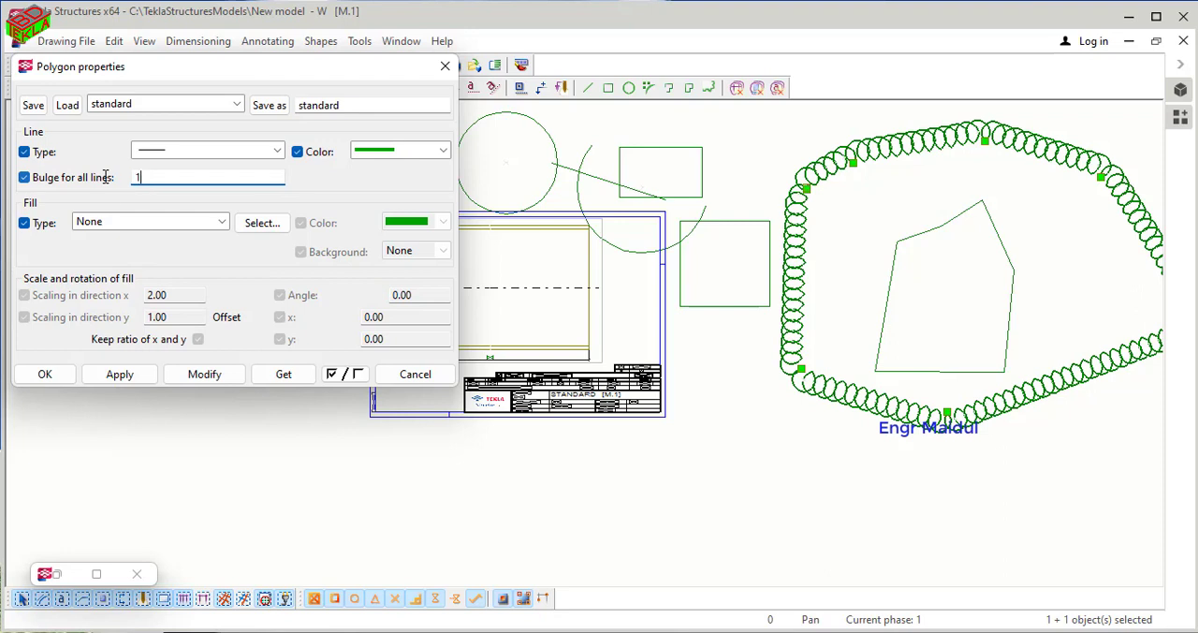
{"action": "left_click", "coordinate": [198, 375]}
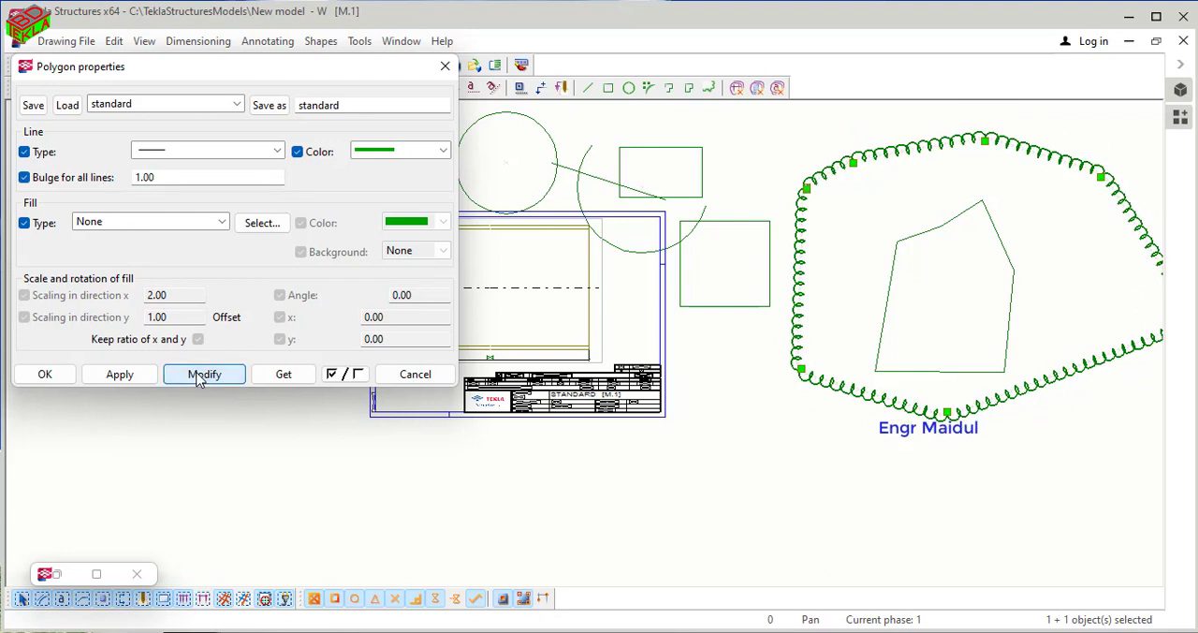
{"action": "left_click", "coordinate": [45, 373]}
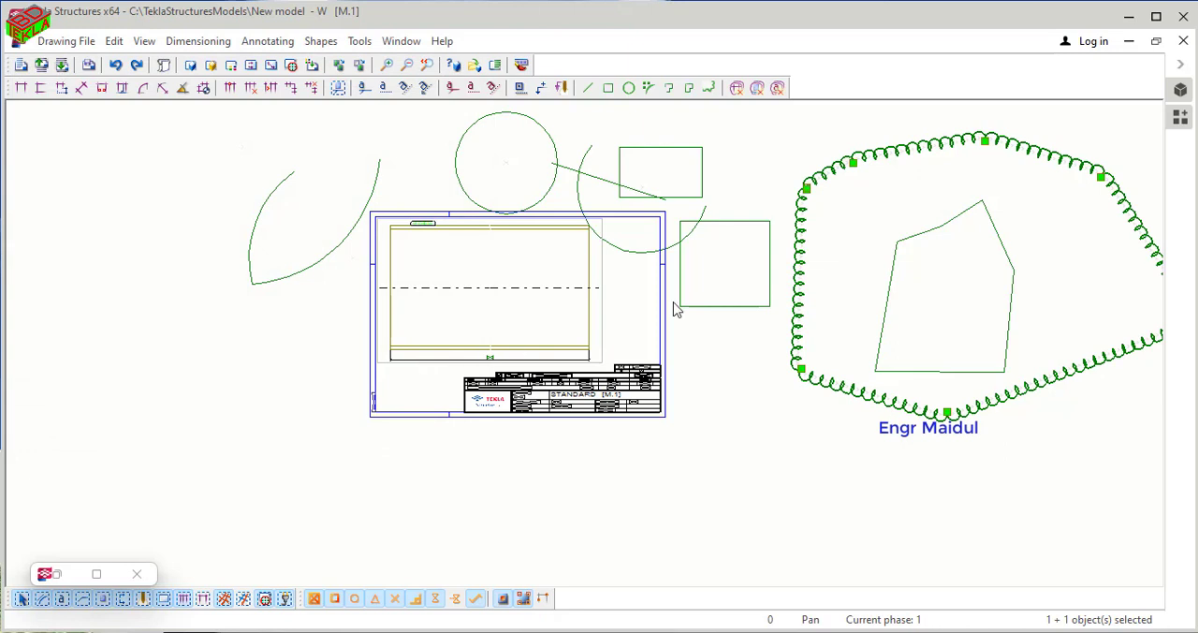
{"action": "scroll", "coordinate": [486, 342], "scroll_direction": "down", "scroll_amount": 1}
{"action": "middle_click_drag", "start_coordinate": [559, 313], "coordinate": [482, 330]}
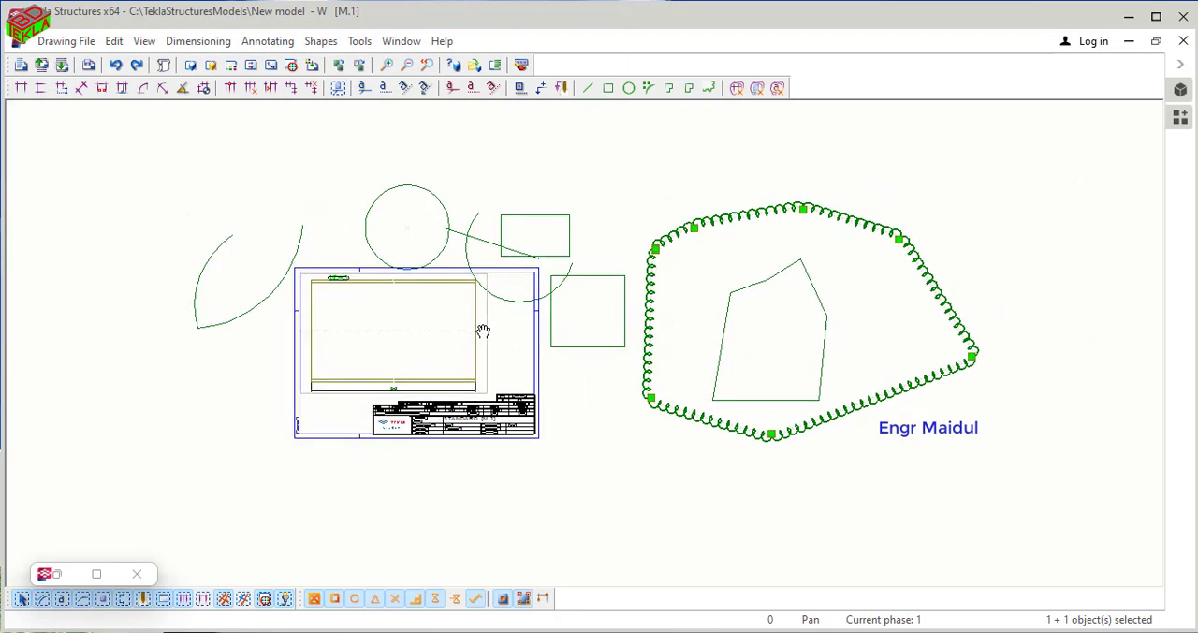